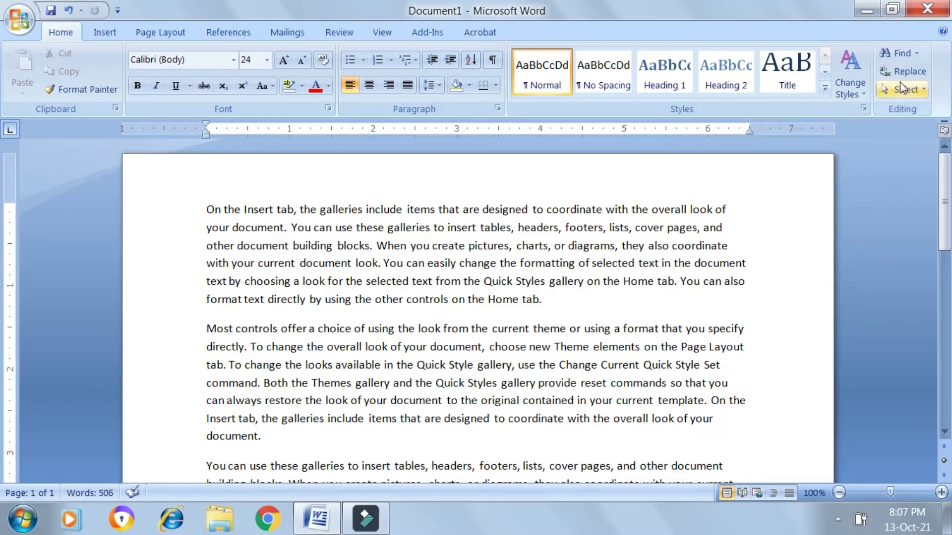
Step: Find all occurrences of "Insert" in the main document and examine the selected matches in the text
click(916, 53)
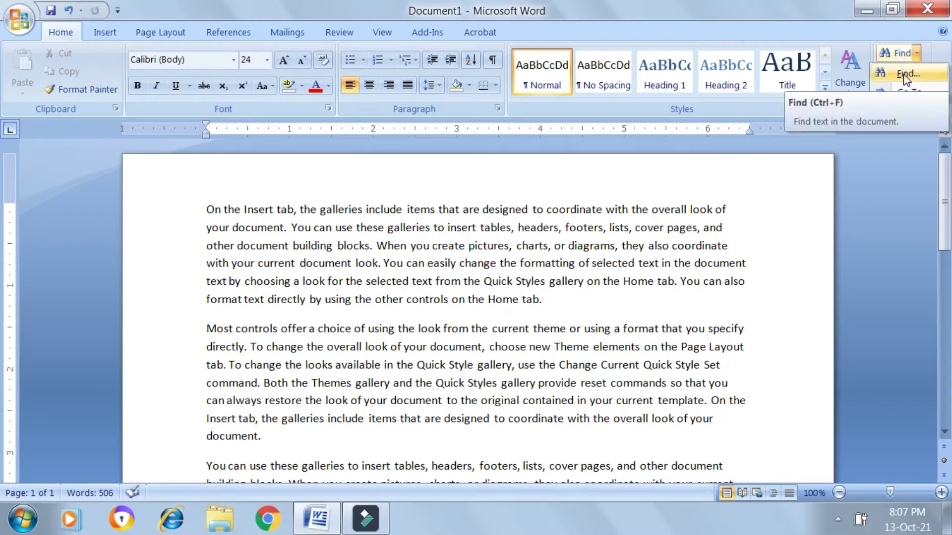
click(906, 74)
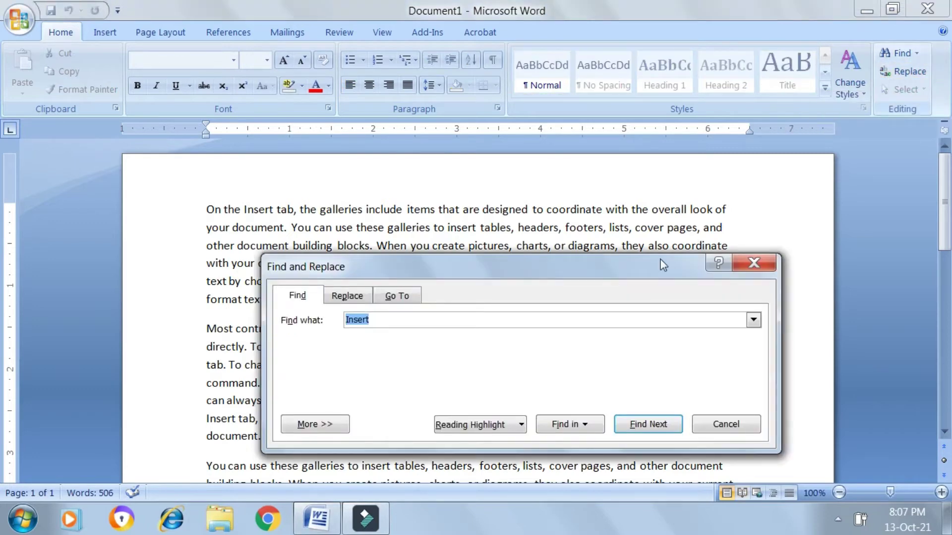
drag(587, 277, 579, 170)
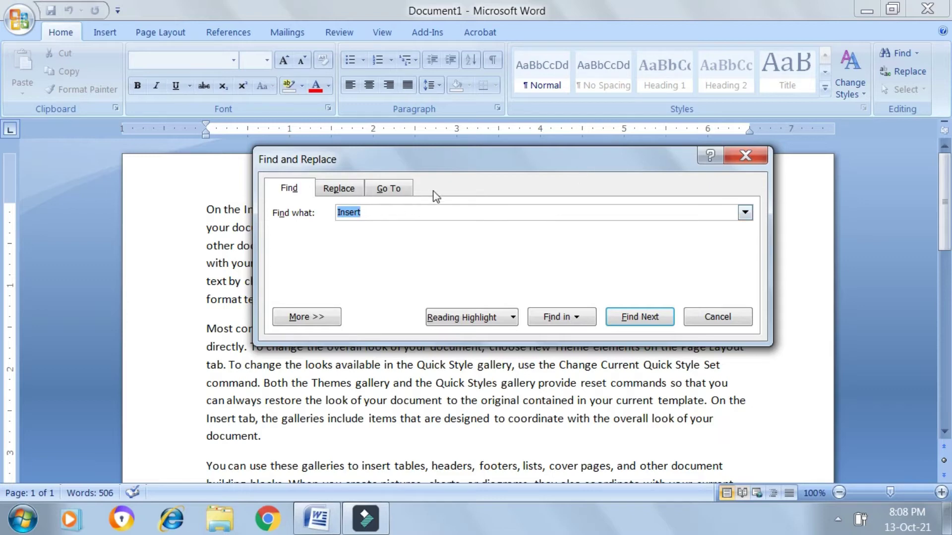
drag(474, 166, 614, 195)
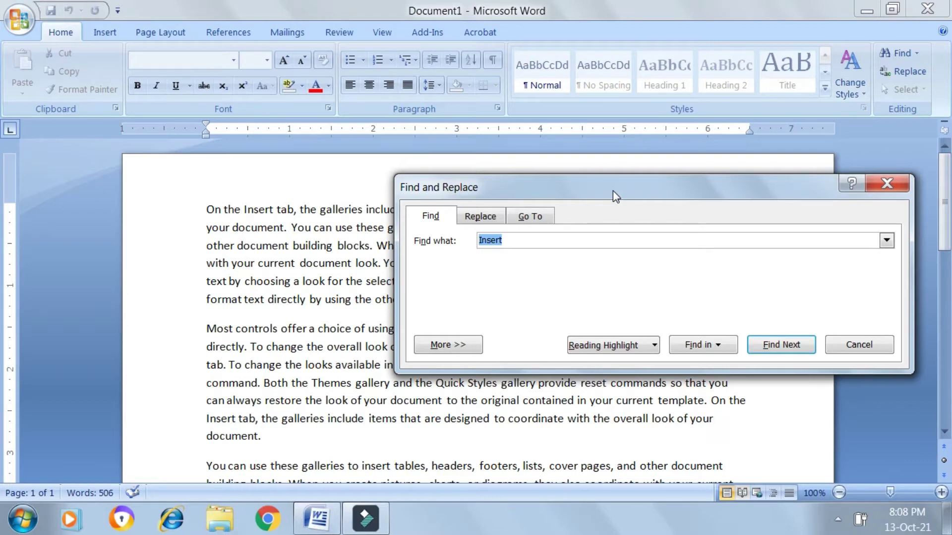
click(519, 242)
click(716, 346)
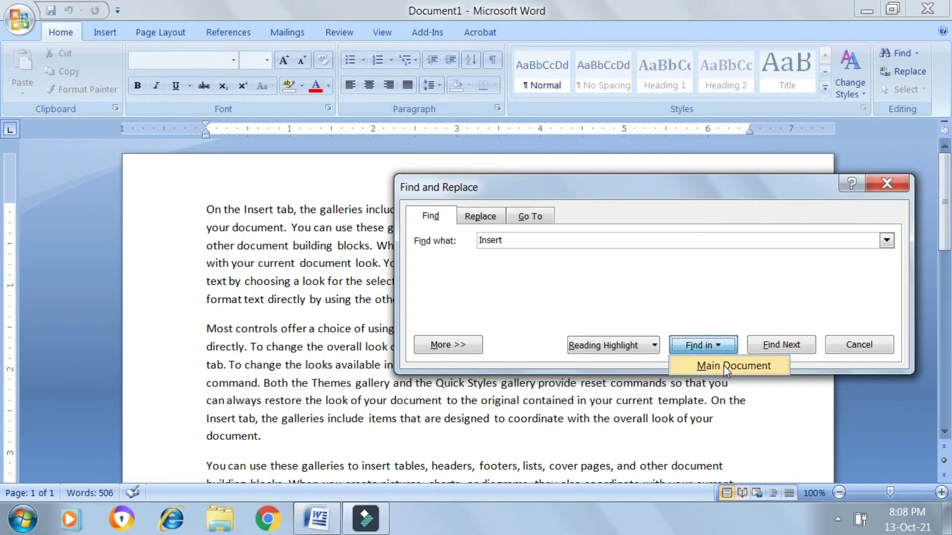
click(724, 365)
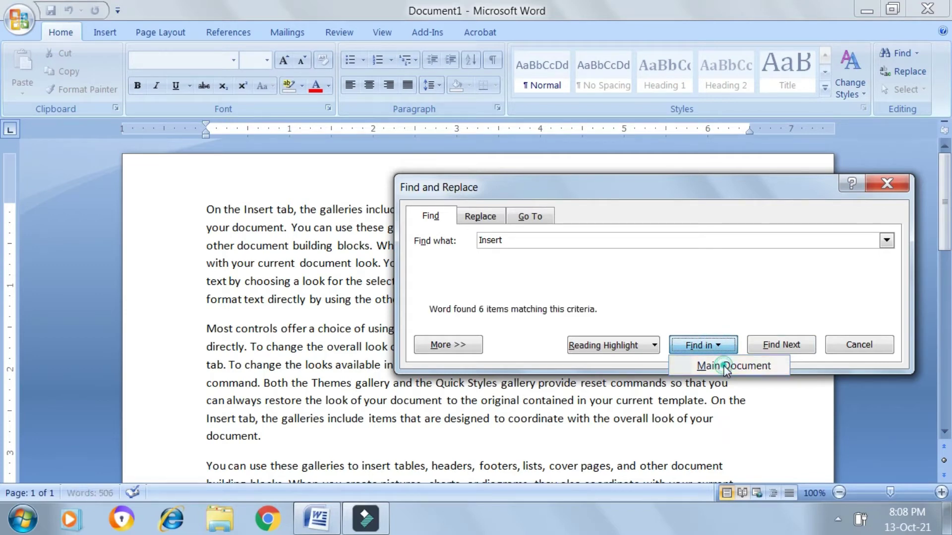
drag(643, 198, 798, 483)
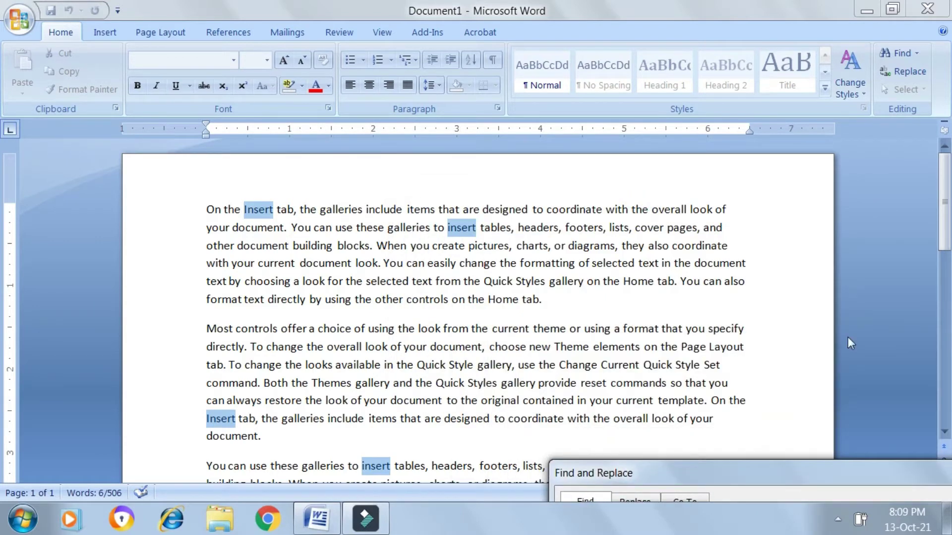
mouse_move(945, 218)
mouse_down()
mouse_move(950, 327)
mouse_move(950, 218)
mouse_up()
click(835, 392)
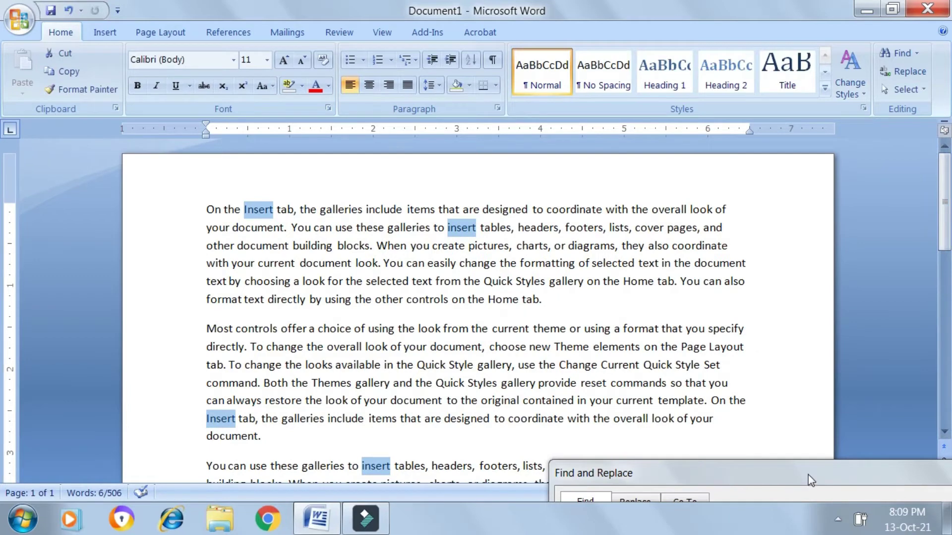
Step: View the search scope options available for finding "Insert", close the Find dialog and deselect the matches
drag(807, 474, 661, 239)
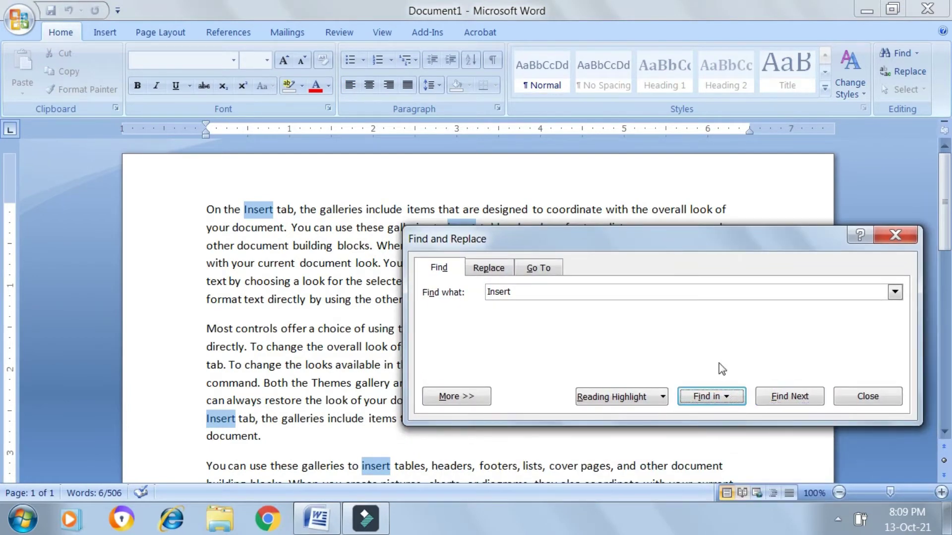
click(727, 397)
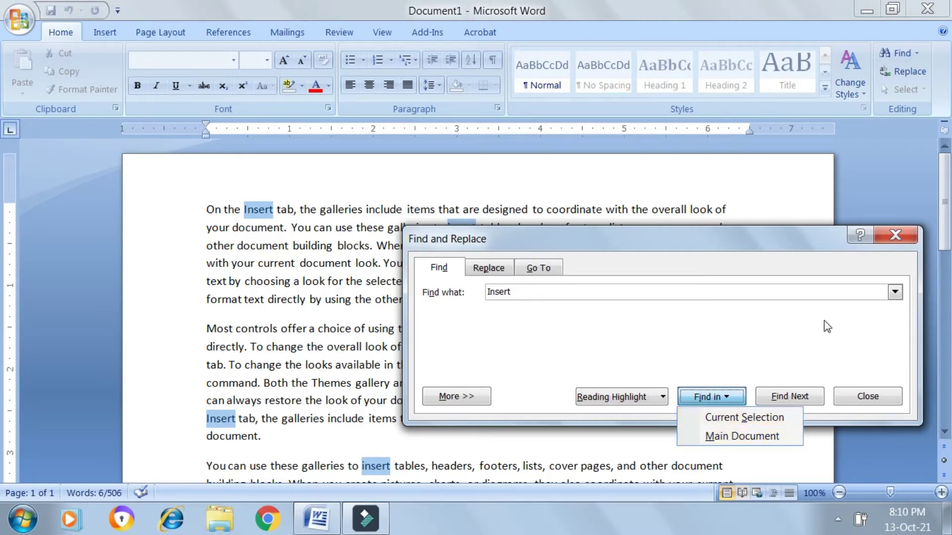
click(896, 235)
click(895, 235)
double_click(613, 281)
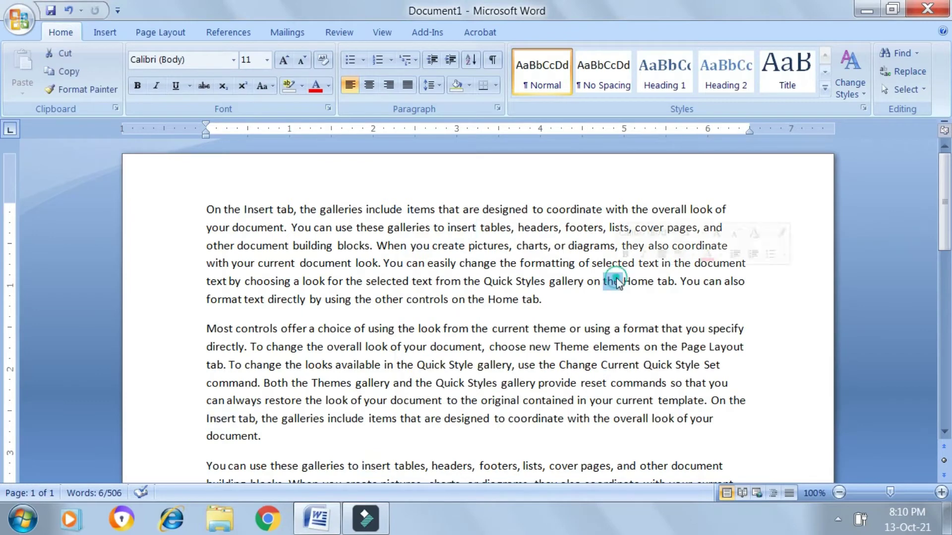
Step: Select the first paragraph, find all occurrences of "Insert" within the current selection only, and close the Find dialog
drag(207, 209, 549, 304)
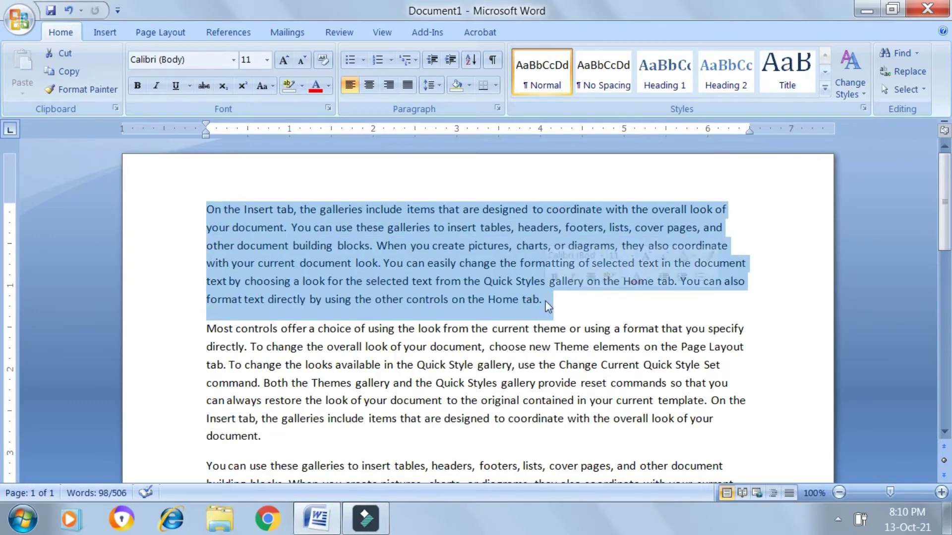
click(900, 53)
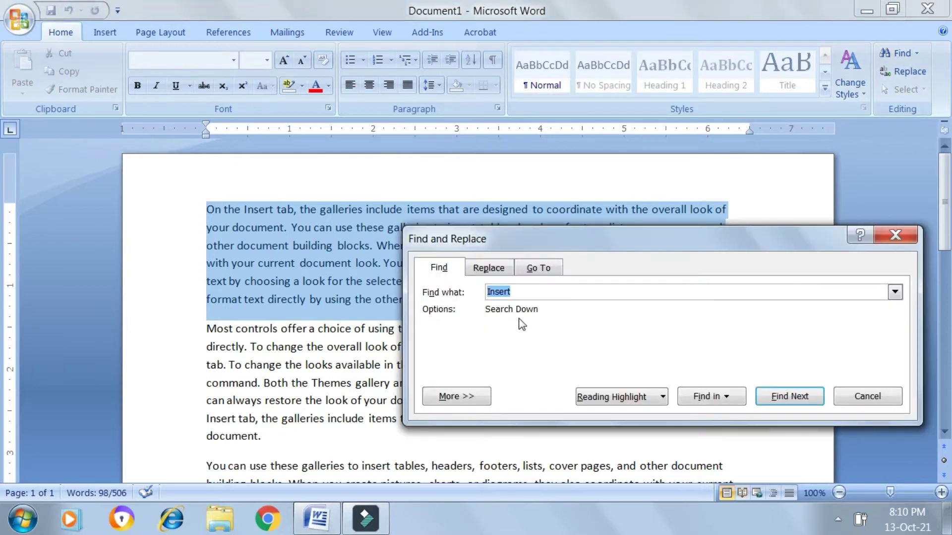
click(517, 293)
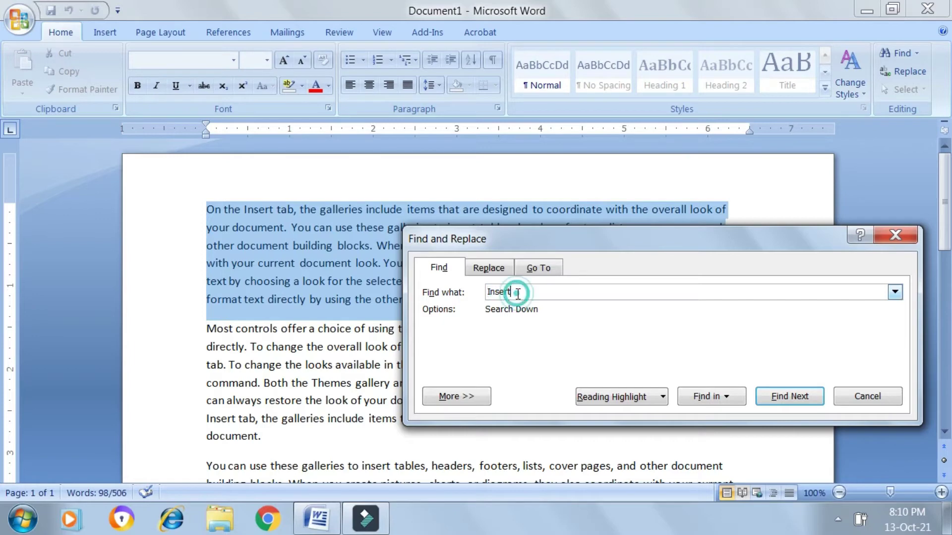
click(727, 399)
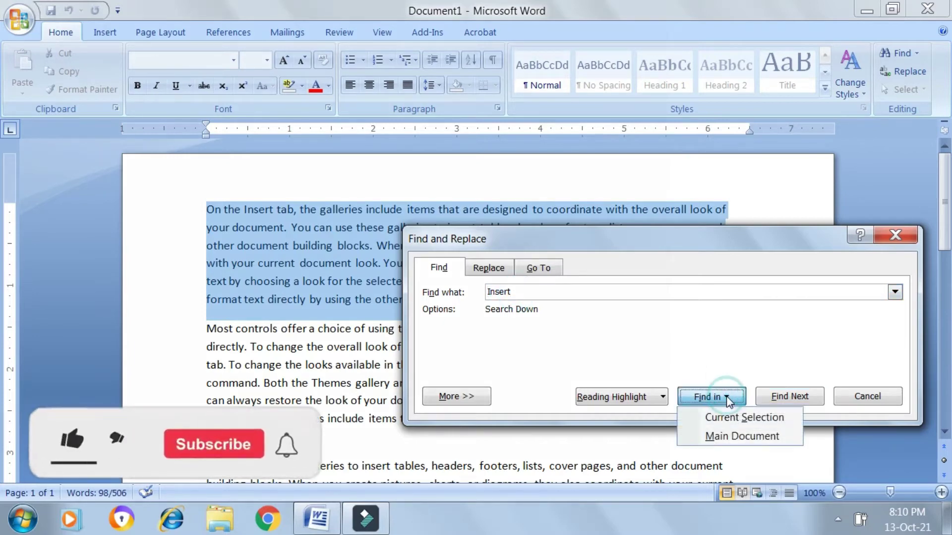
click(743, 420)
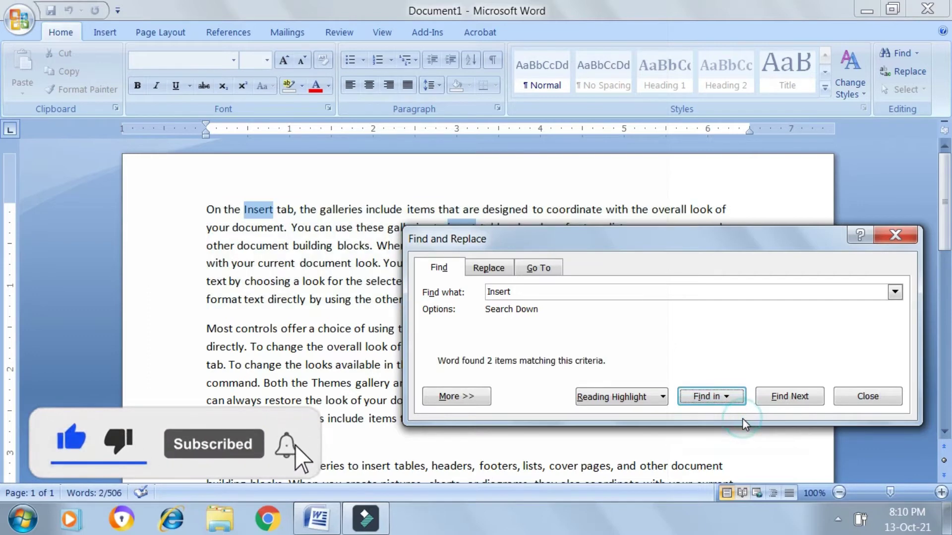
click(895, 235)
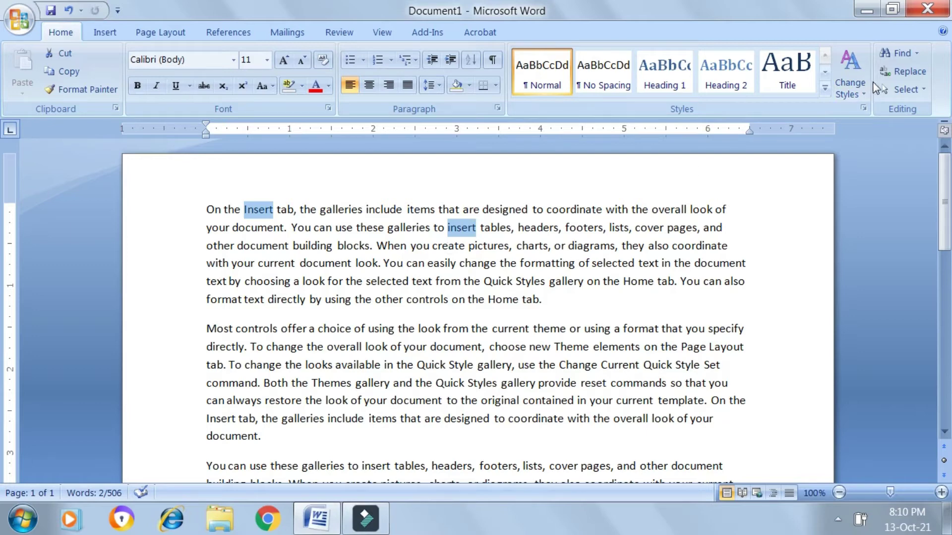
Step: Mark all occurrences of "Insert" in the selected text with Reading Highlight and clear that highlighting again
click(897, 54)
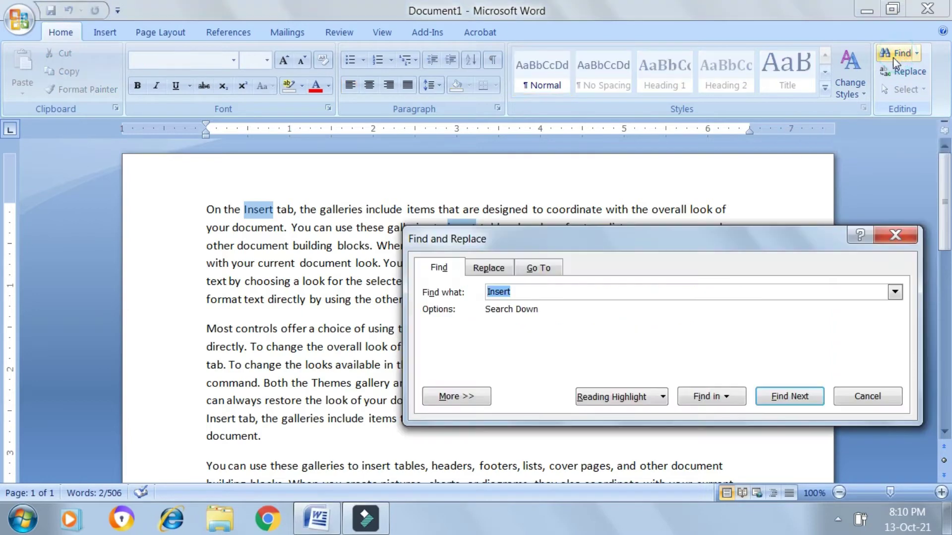
drag(648, 242, 601, 219)
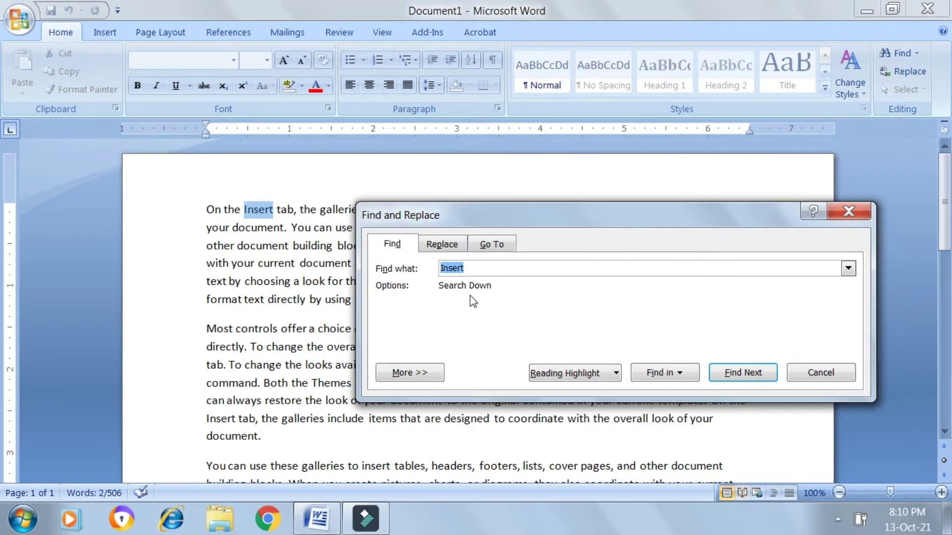
click(477, 270)
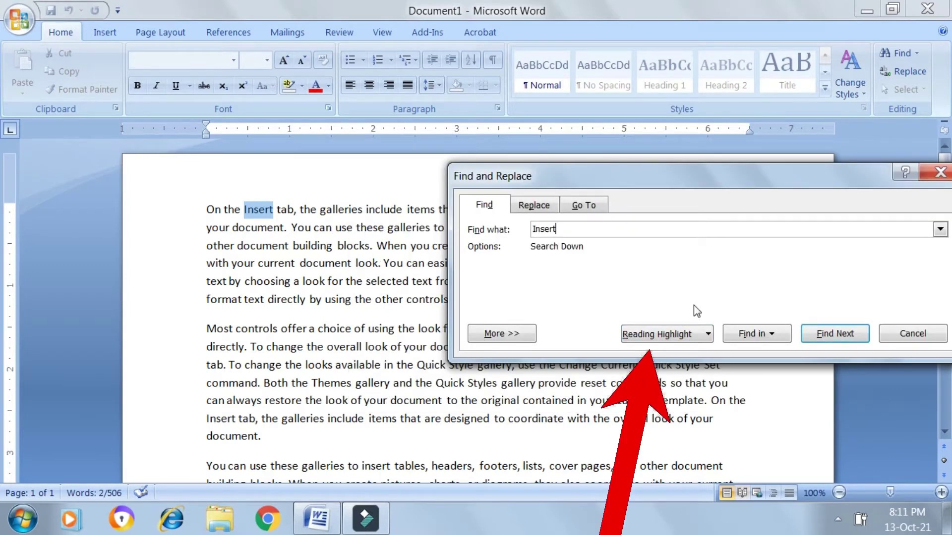
click(708, 334)
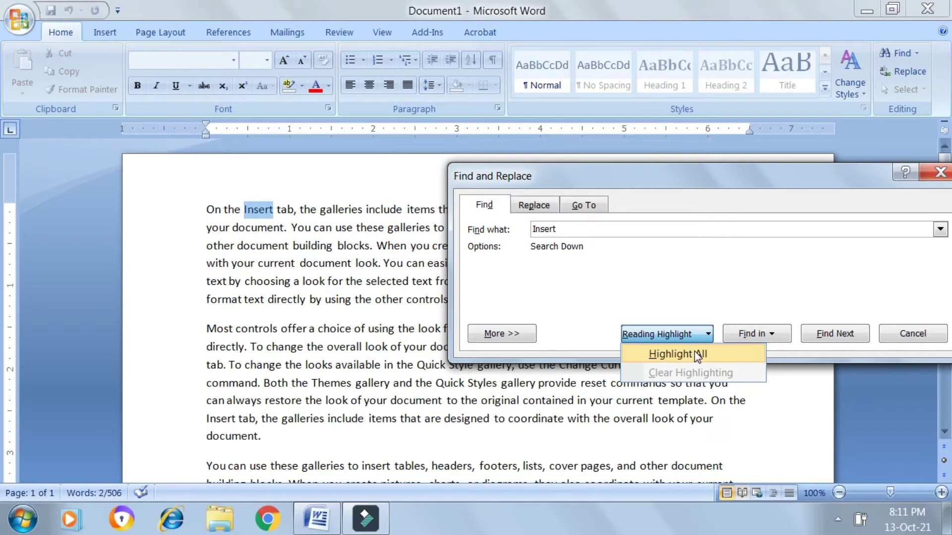
click(698, 355)
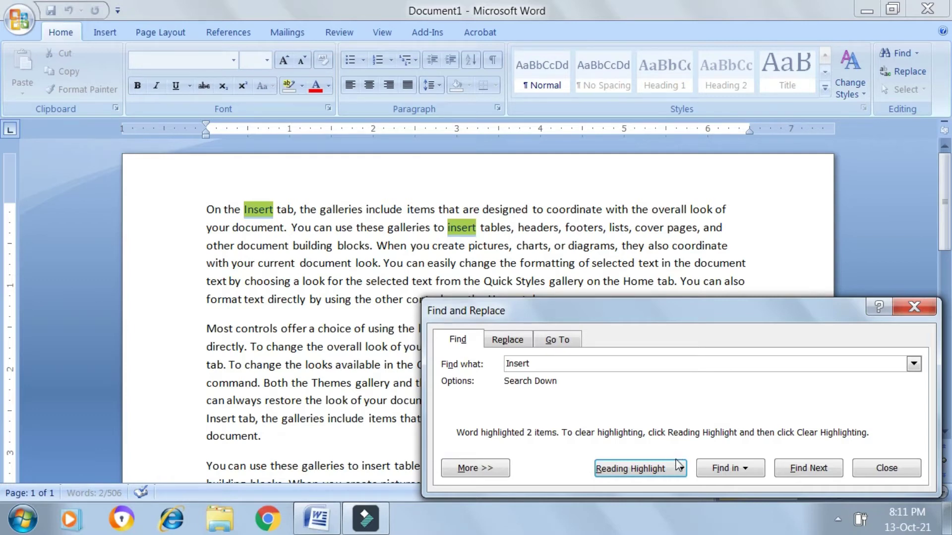
click(674, 474)
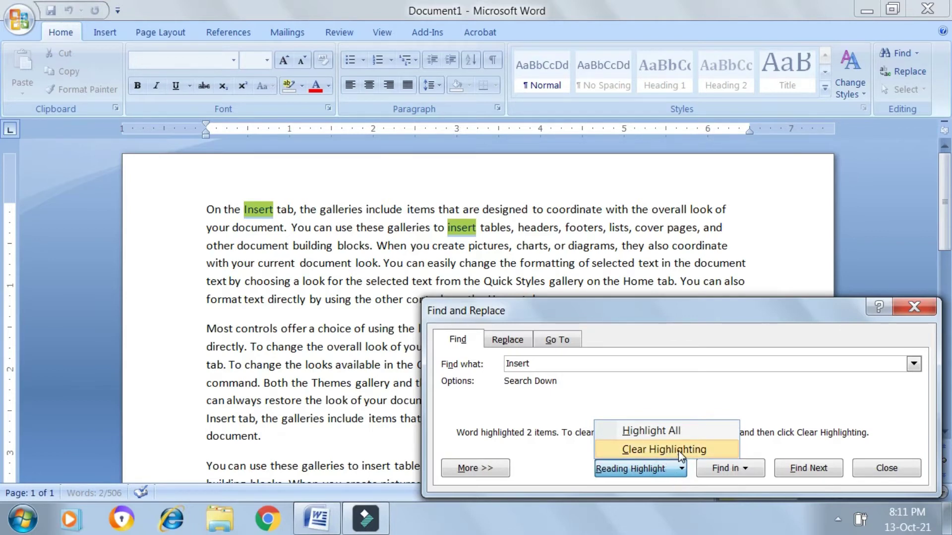
click(680, 454)
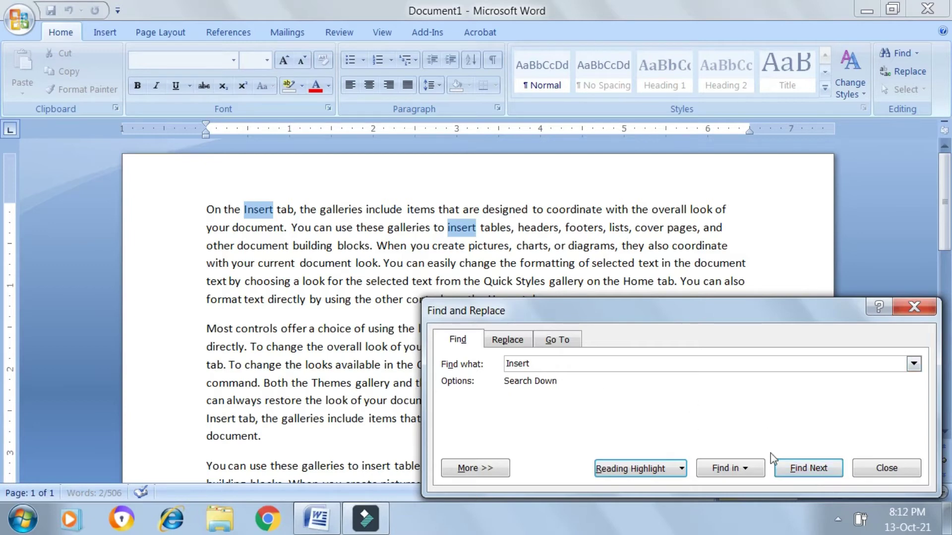
Step: Go through the occurrences of "Insert" one by one to the document's end, continue from the beginning, and end the search
click(809, 471)
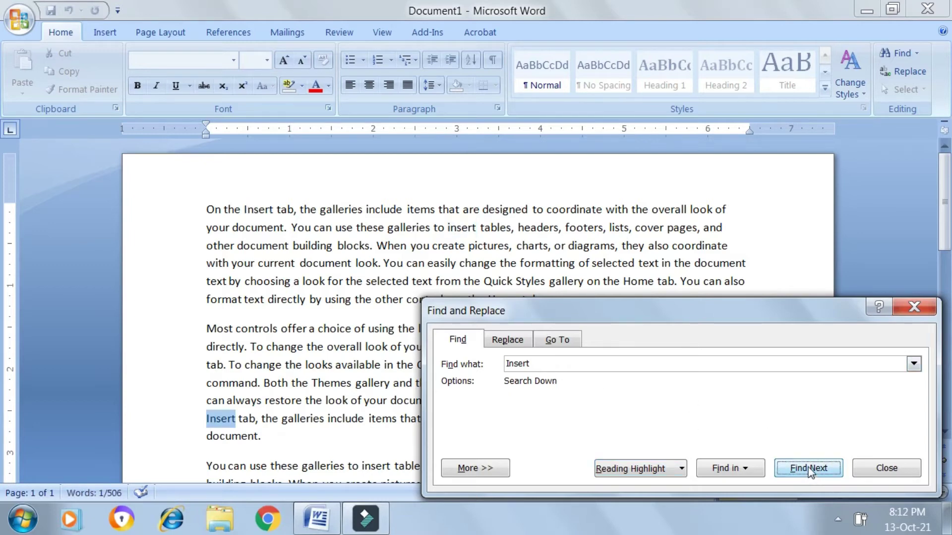
click(809, 471)
click(810, 471)
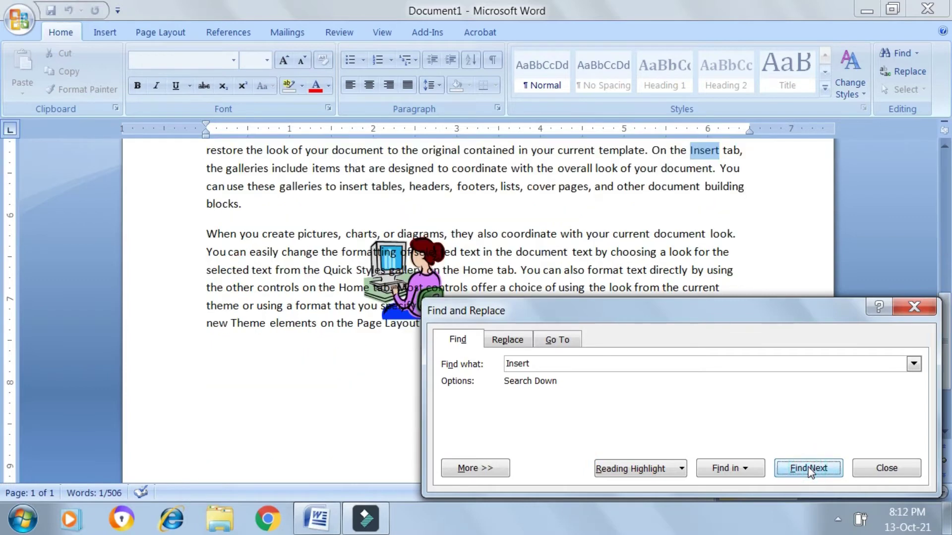
click(810, 471)
click(810, 471)
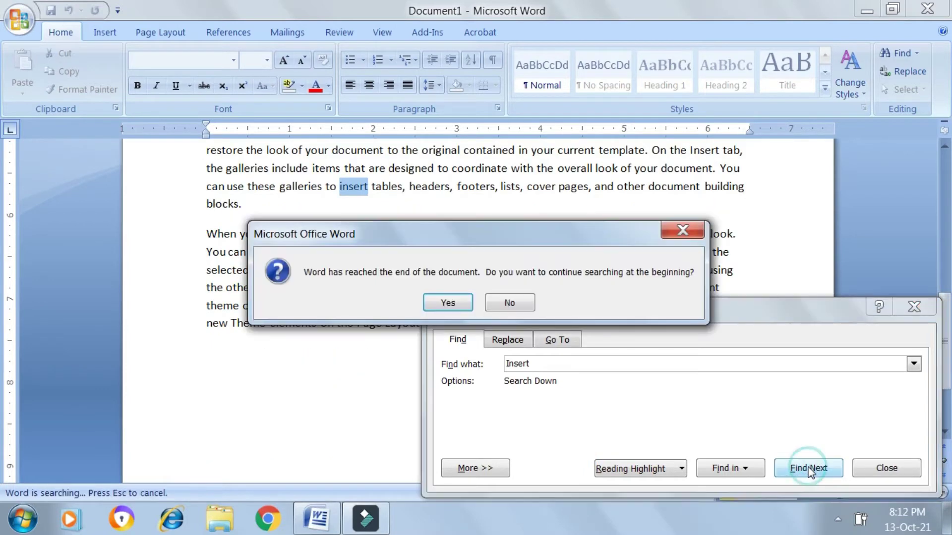
click(448, 302)
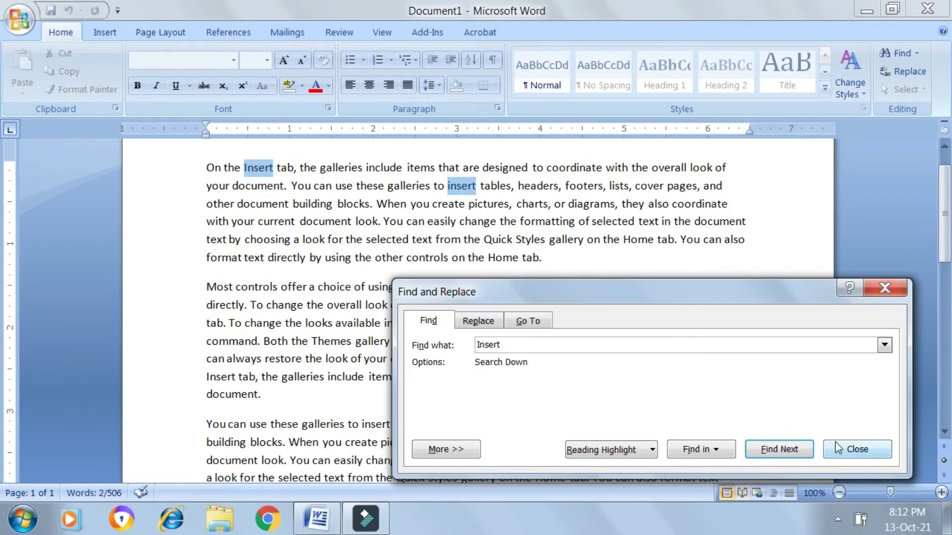
click(860, 454)
click(733, 330)
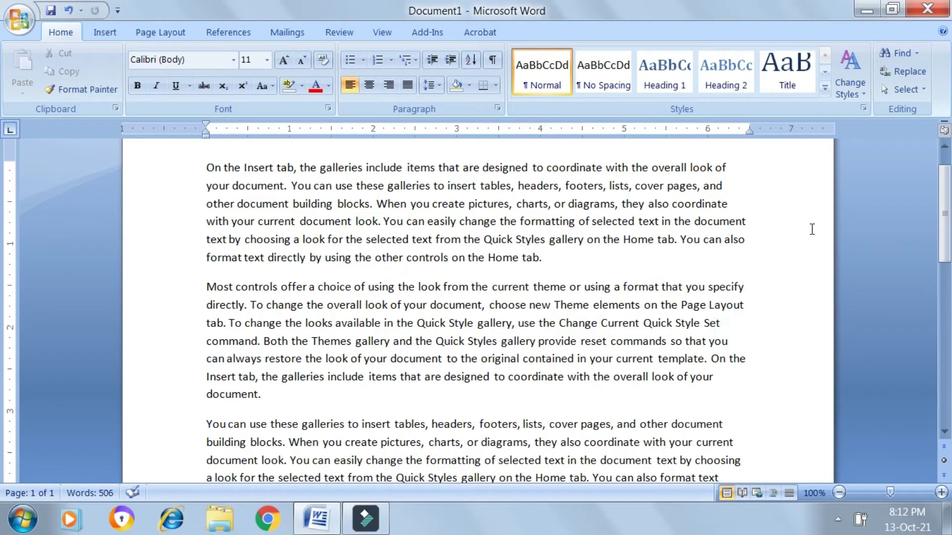
Step: Set up a replacement with "You" as the text to find and "We" as the replacement text
click(910, 72)
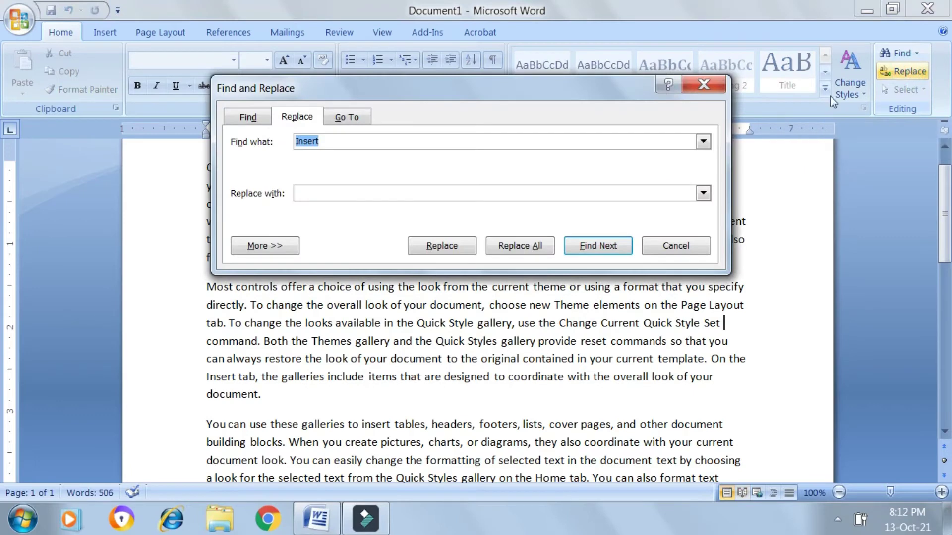
drag(517, 83, 525, 186)
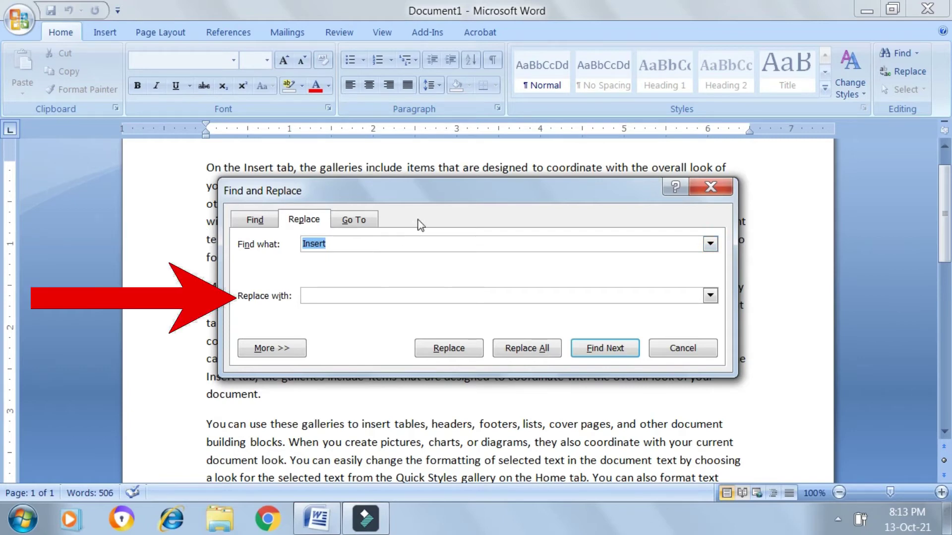
drag(436, 198, 507, 258)
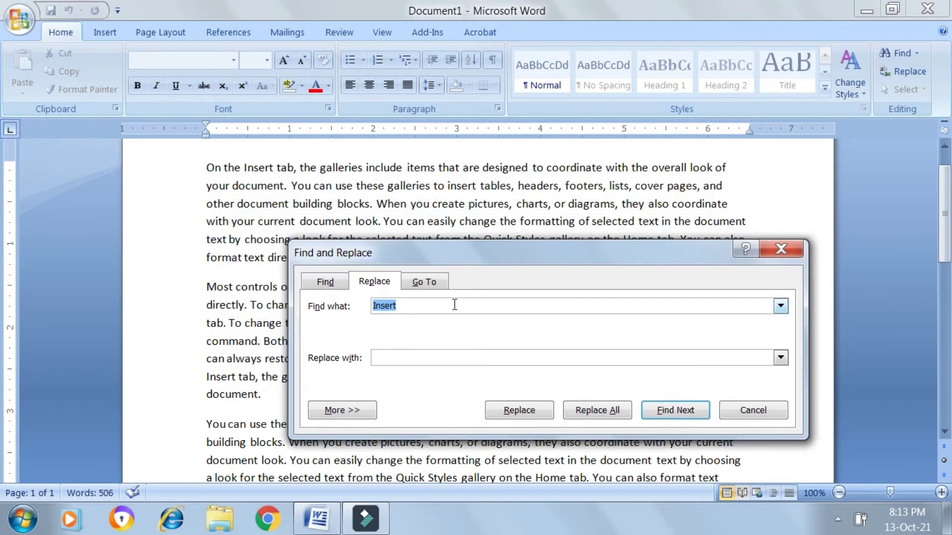
key(BackSpace)
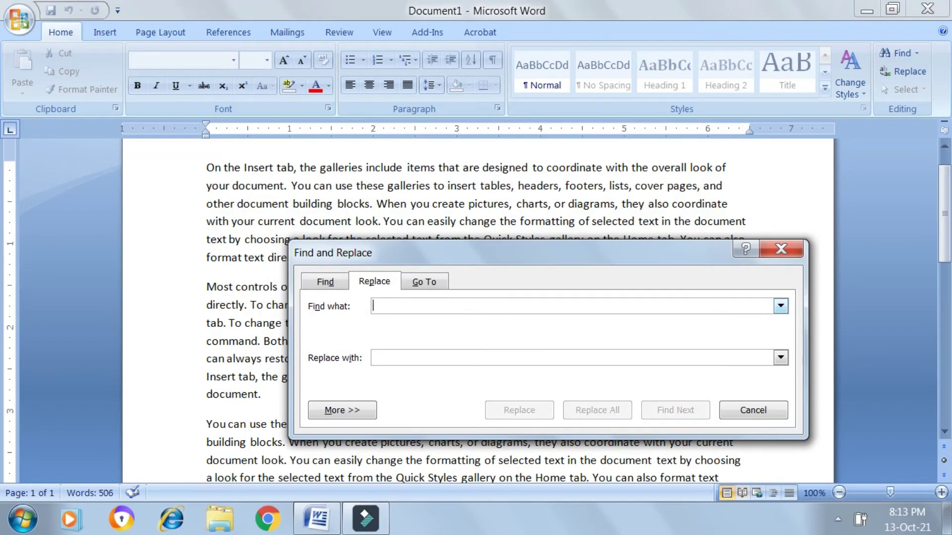
text(You)
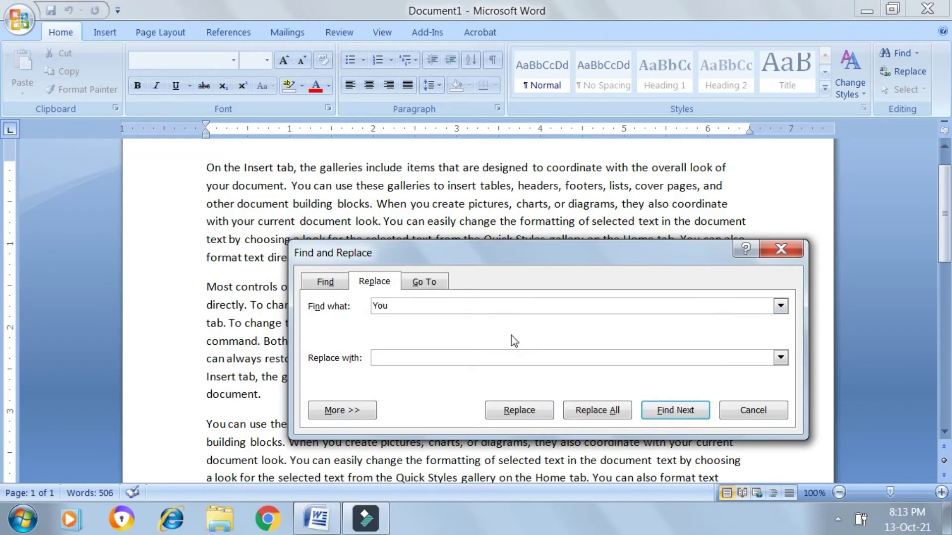
click(436, 361)
text(We)
drag(611, 246, 665, 296)
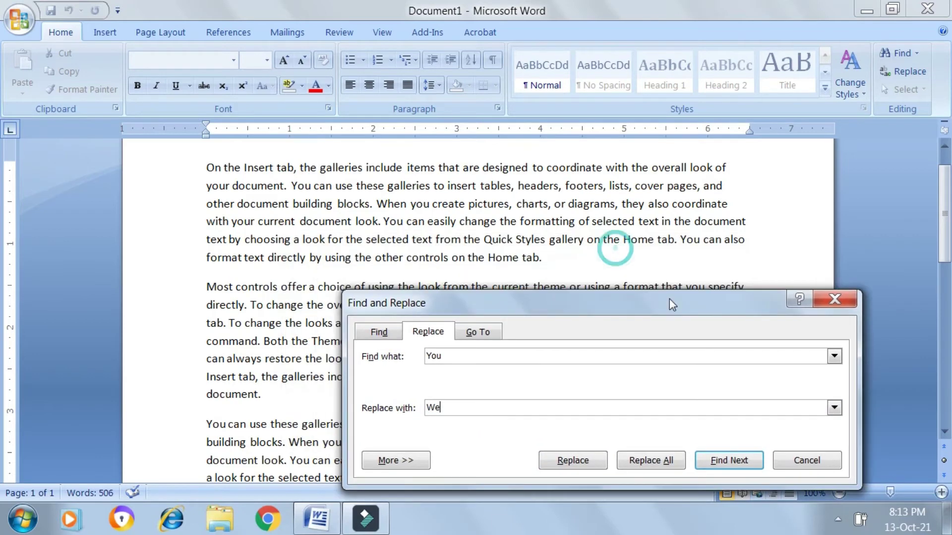
Step: Check the occurrences of "You" in the first paragraph and replace the first one with "We"
drag(940, 248, 945, 223)
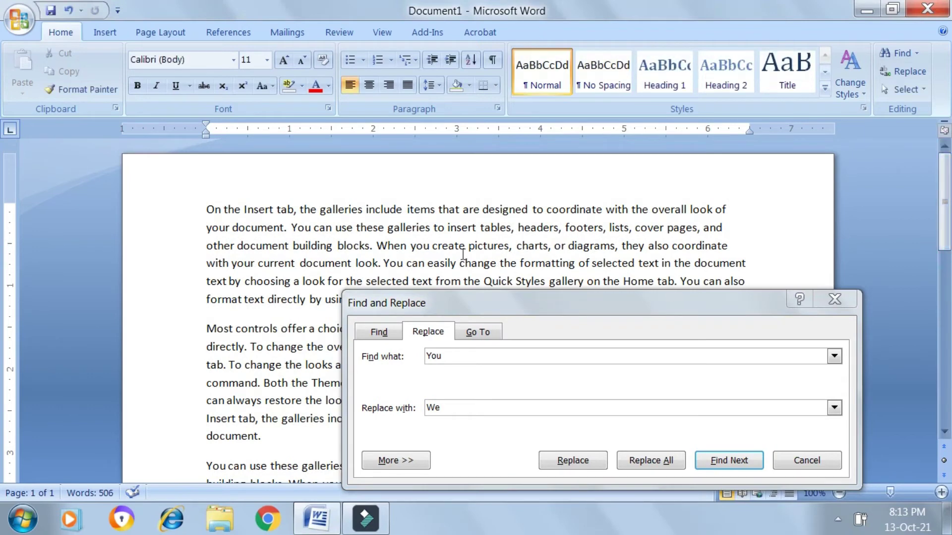
double_click(294, 228)
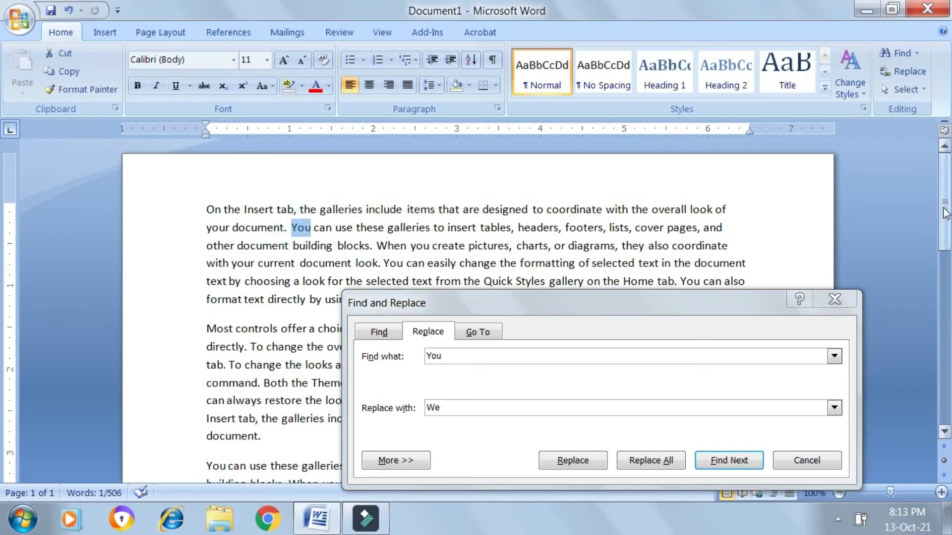
scroll(692, 214, down, 1)
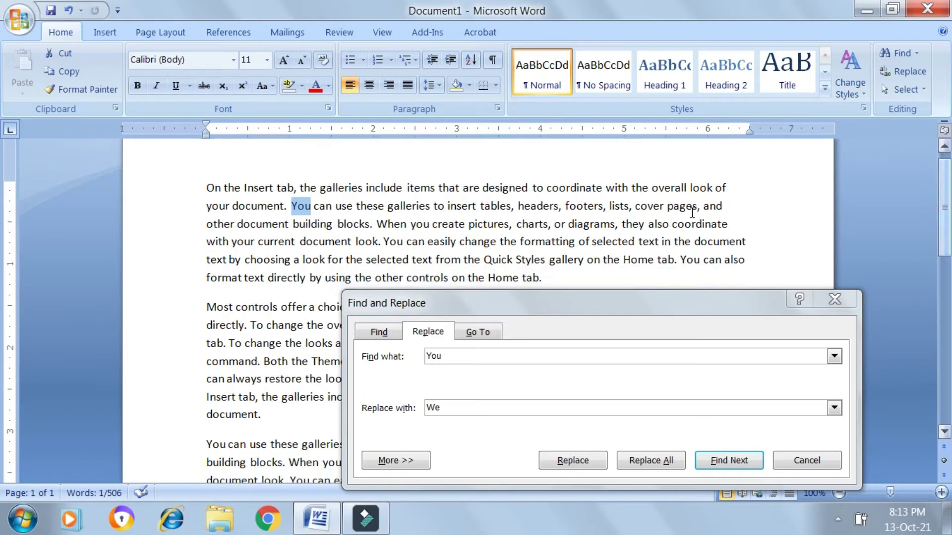
double_click(391, 243)
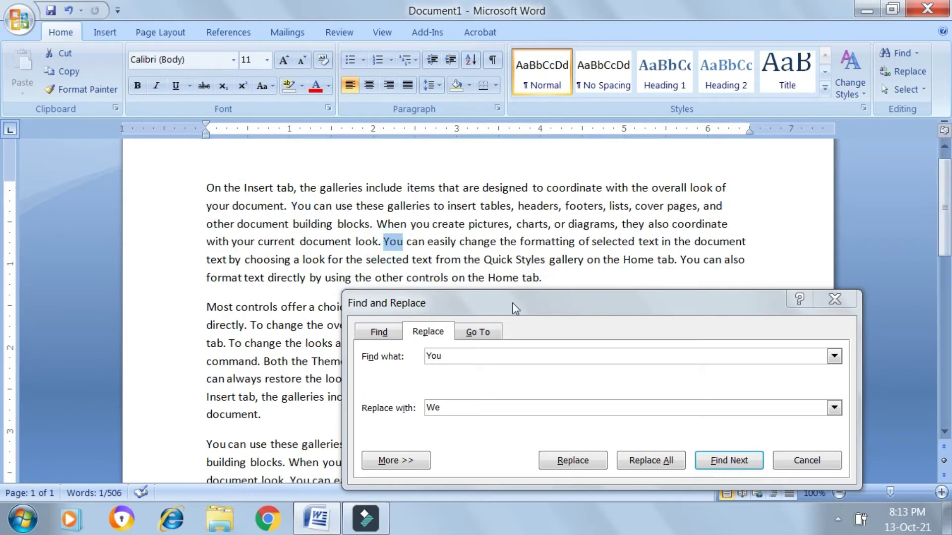
drag(514, 308, 495, 286)
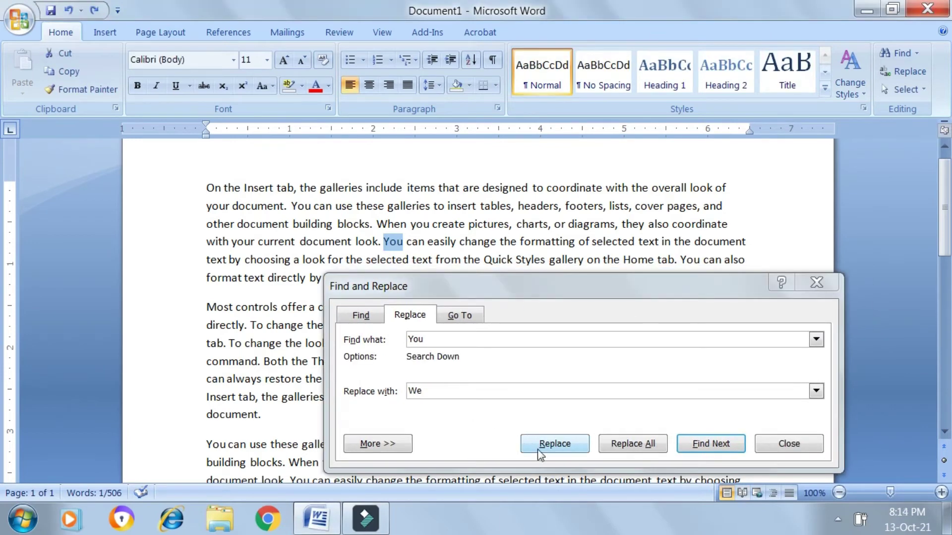
click(550, 444)
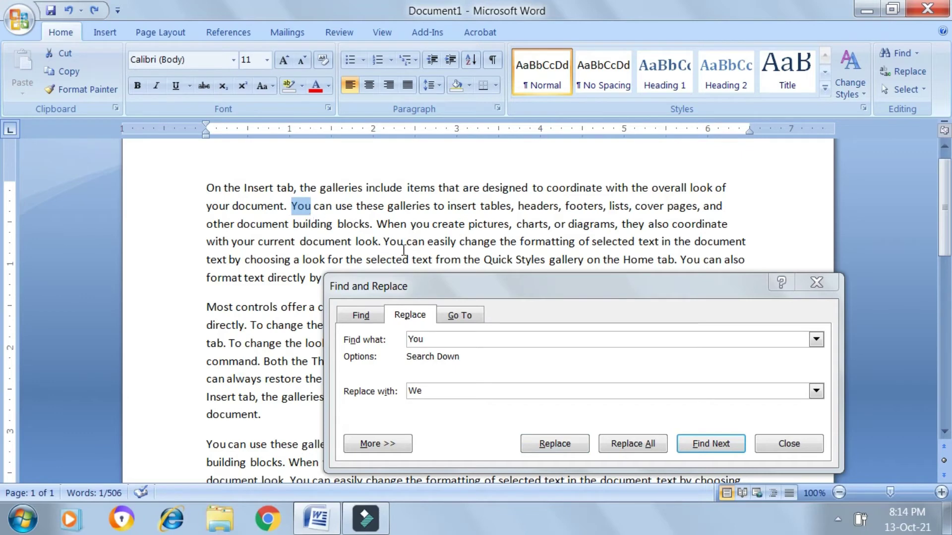
click(556, 447)
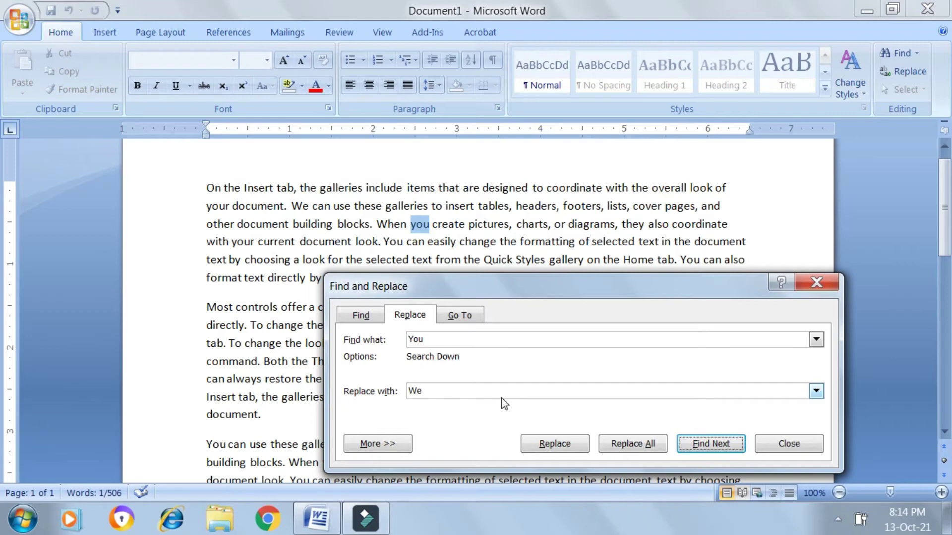
Step: Replace all remaining occurrences of "You" with "We", continuing the search from the document's beginning
click(629, 444)
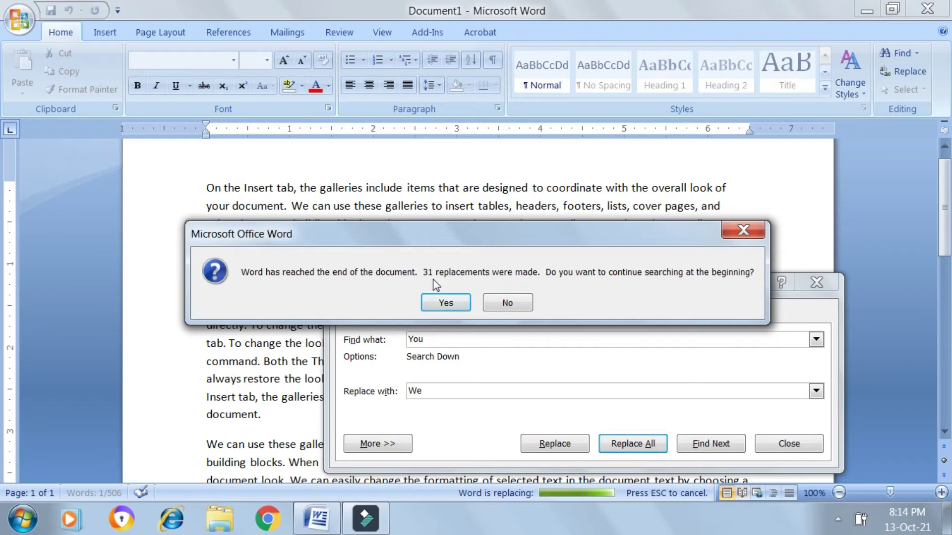
click(446, 302)
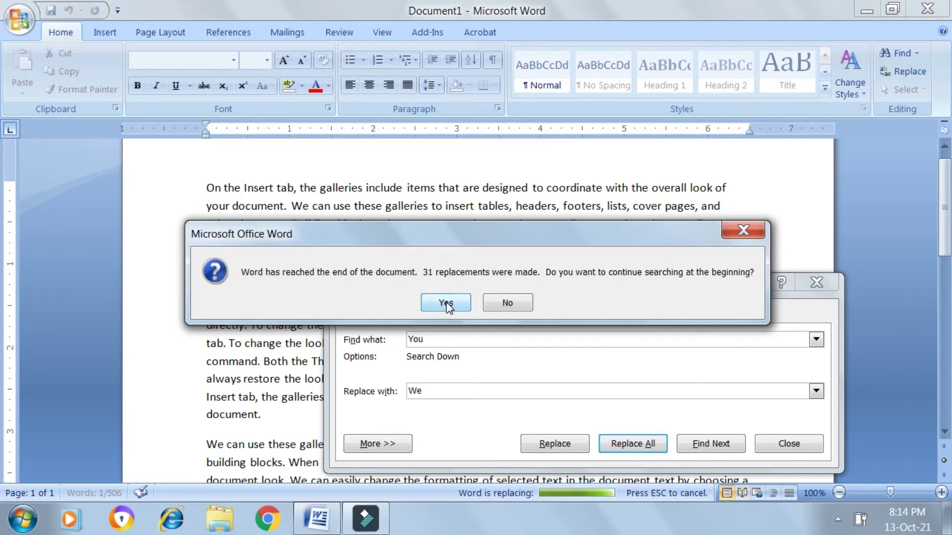
click(461, 303)
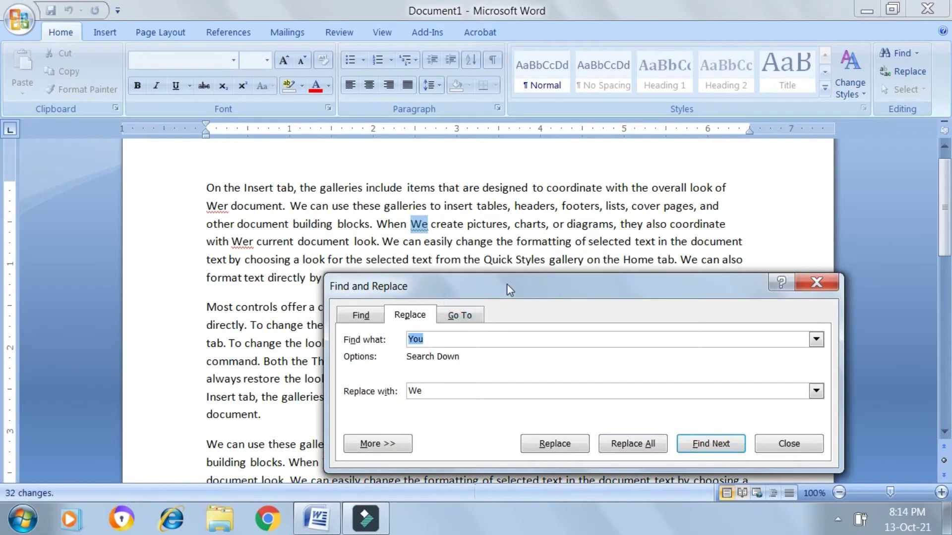
Step: Uncover the text to review the replaced words, and undo the replacements of "You" with "We"
drag(511, 283, 552, 413)
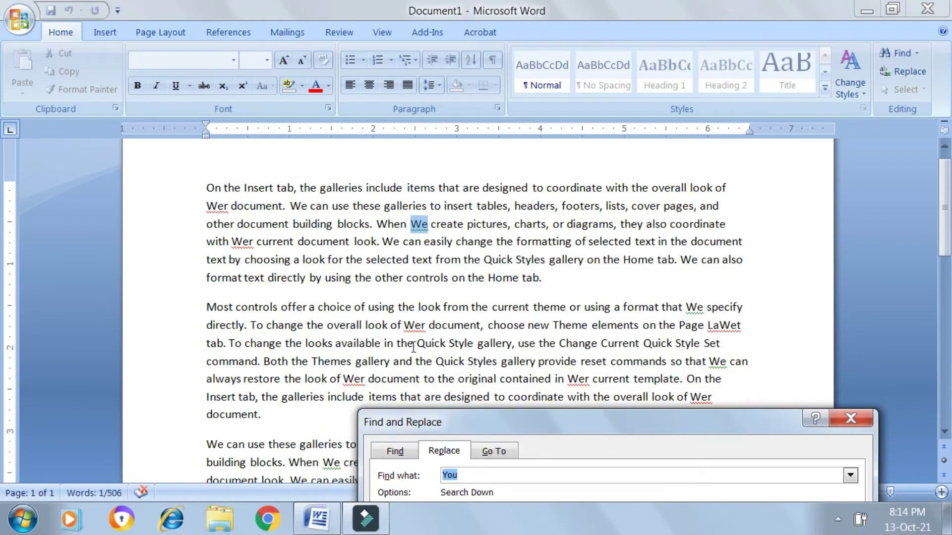
drag(556, 424, 532, 264)
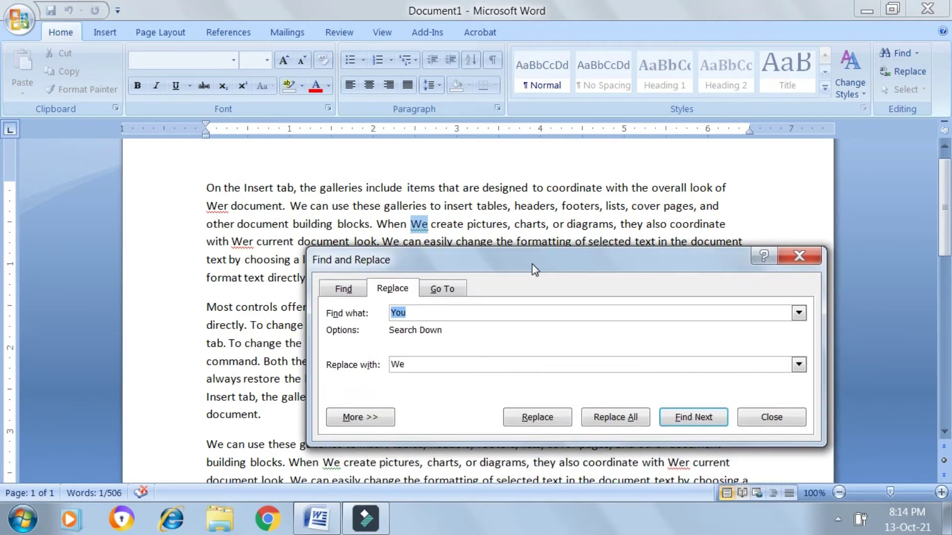
key(ctrl+z)
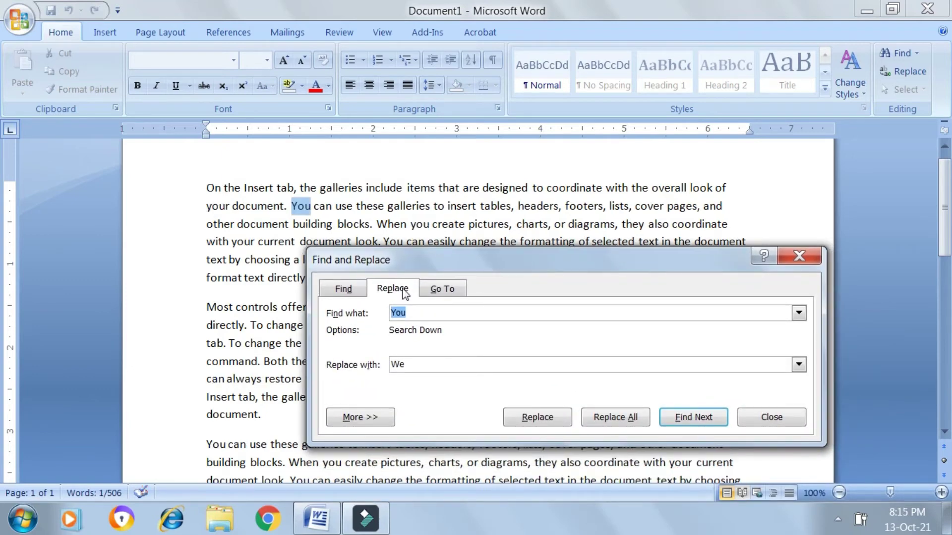
Step: Go to line 10 of the document with the Go To command
click(453, 290)
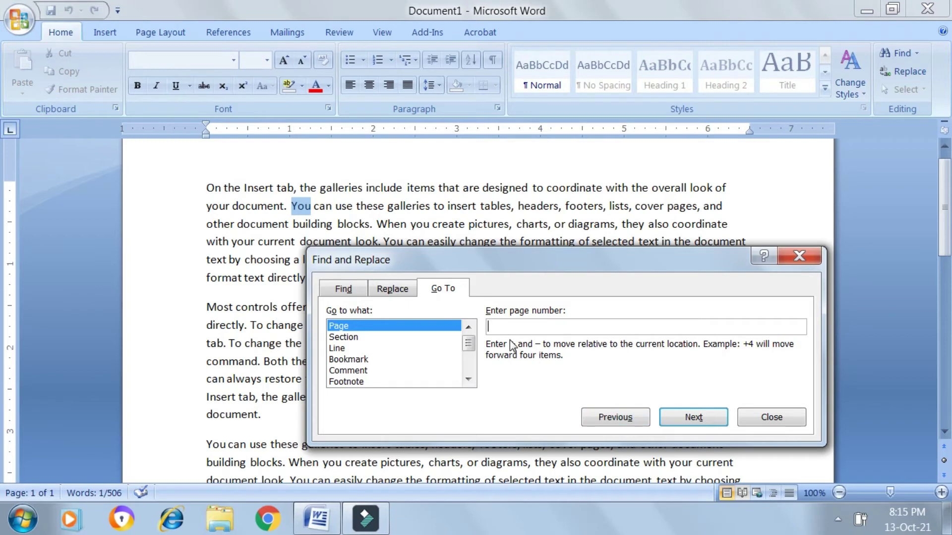
click(396, 349)
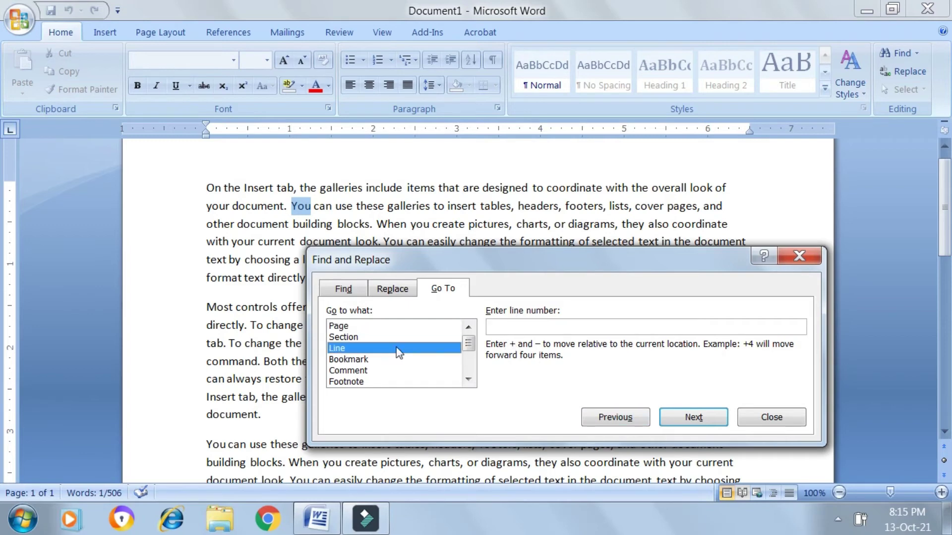
click(500, 325)
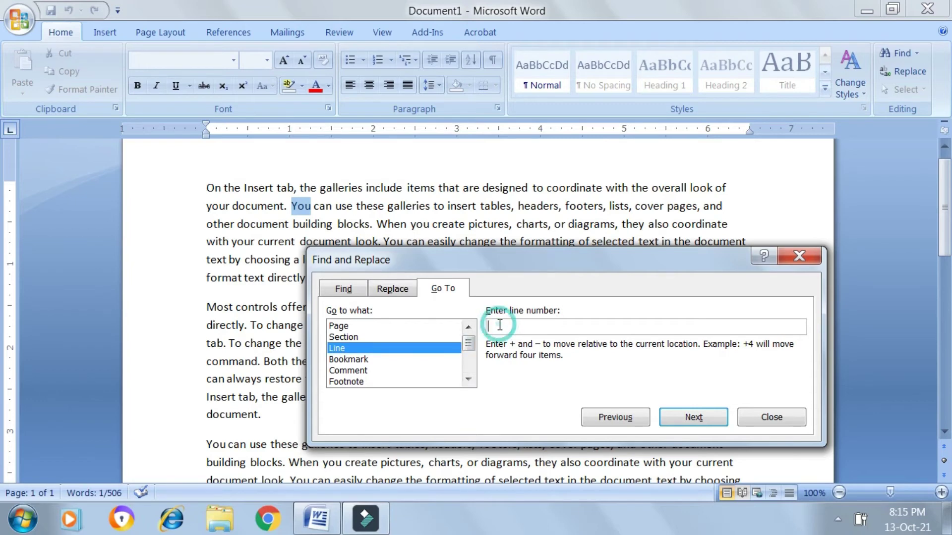
text(10)
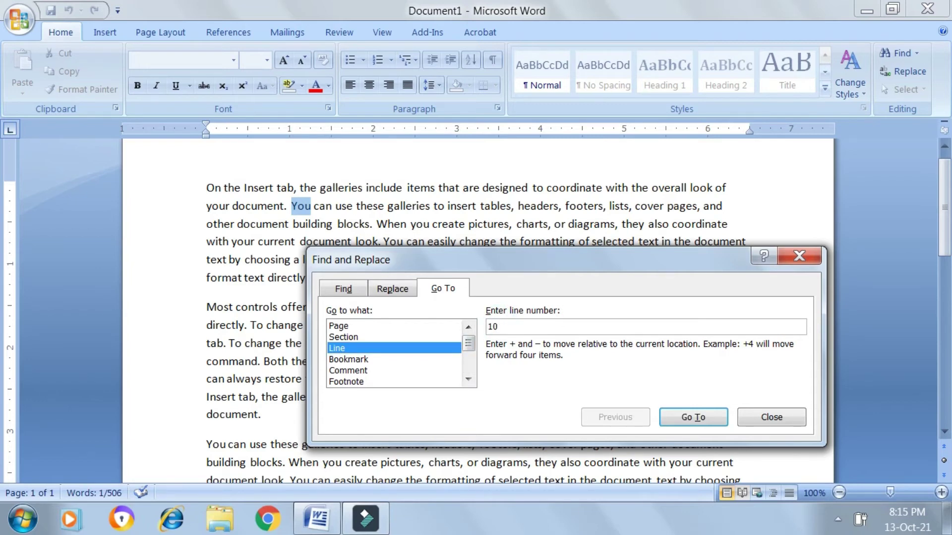
click(693, 417)
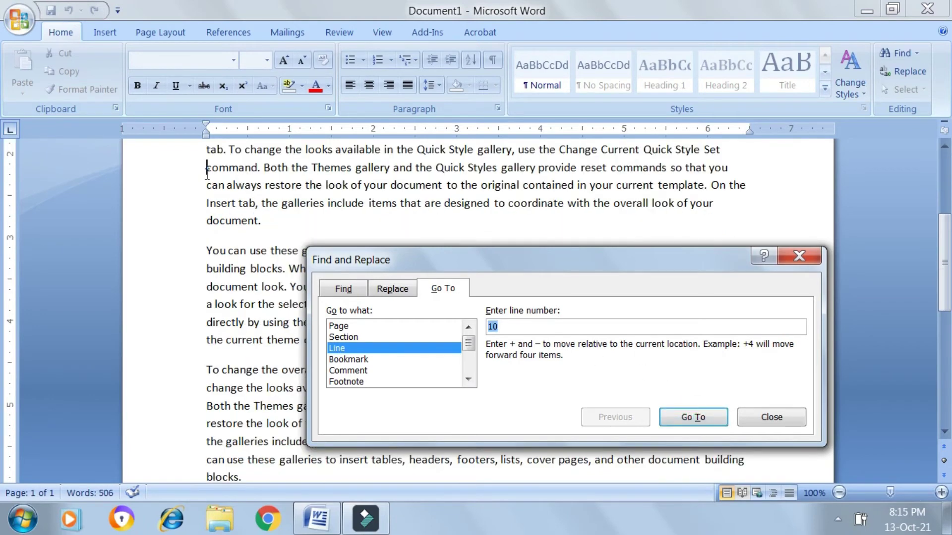
Step: Look through the Go To target types, choose Table, close the dialog, and return to the document's beginning
click(469, 379)
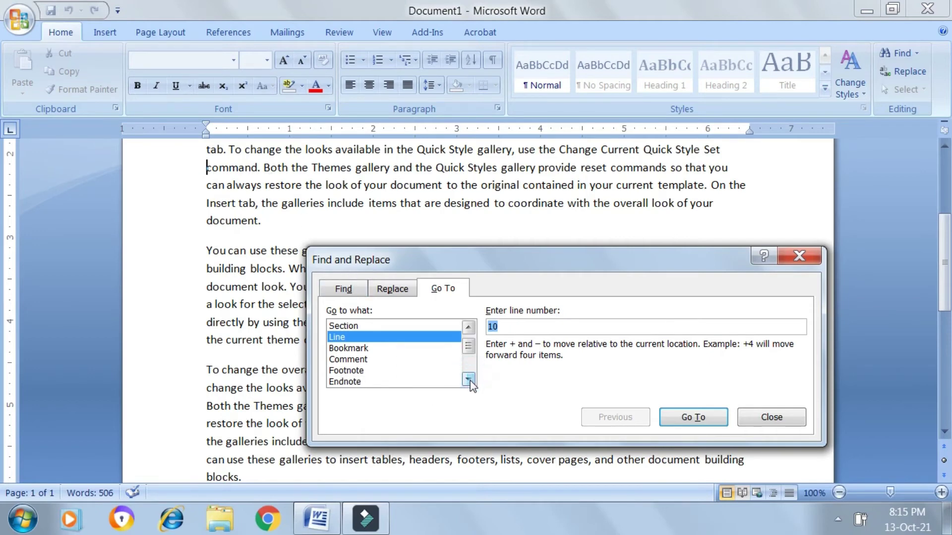
click(469, 379)
click(468, 380)
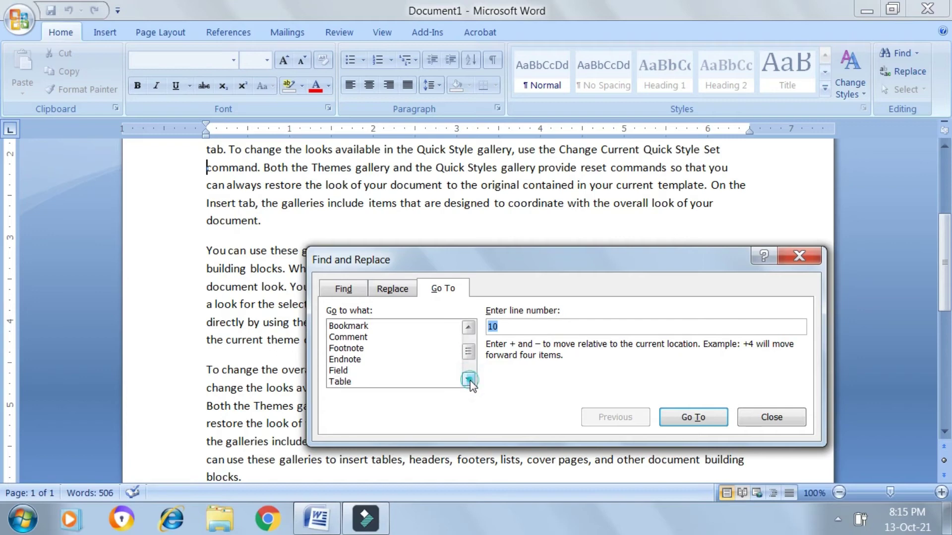
click(342, 381)
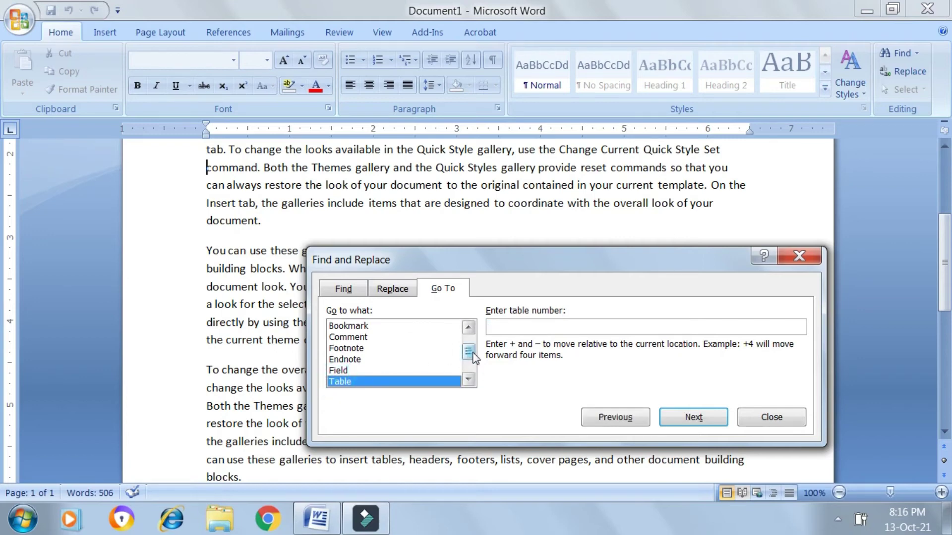
drag(471, 357, 470, 340)
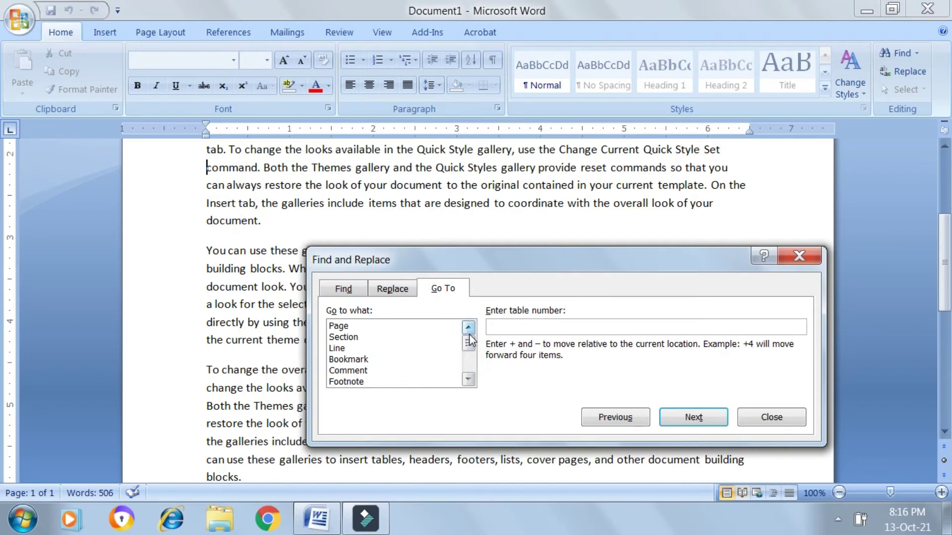
click(804, 255)
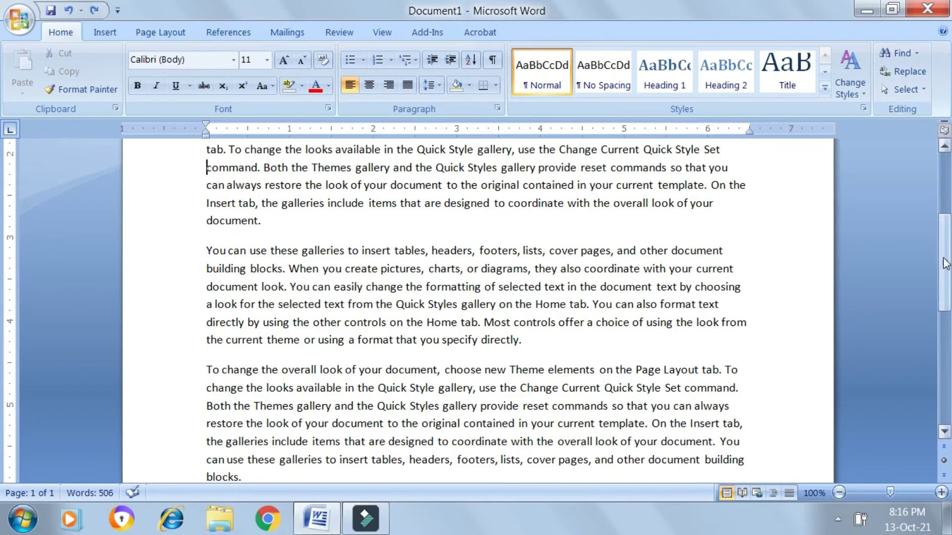
drag(944, 254, 947, 191)
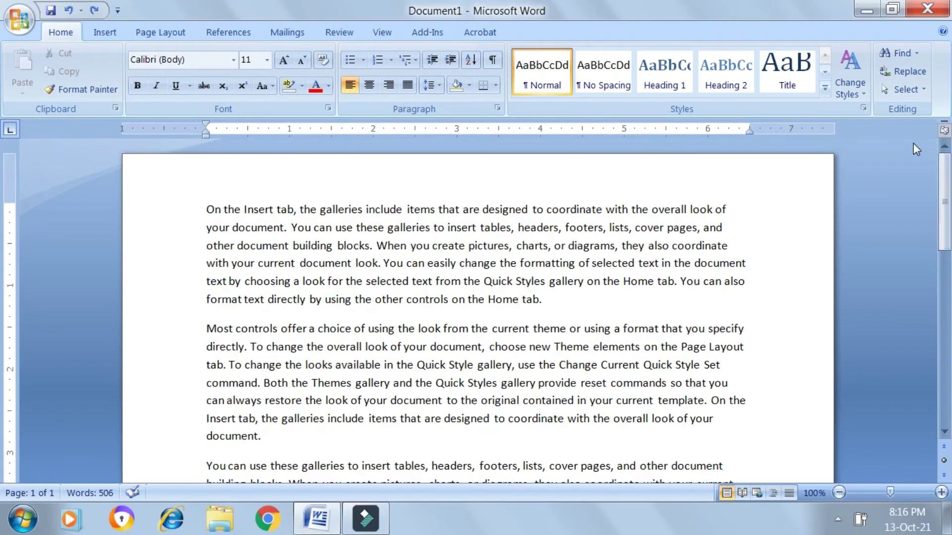
Step: Select the whole document's text with Select All and clear the selection again
click(922, 91)
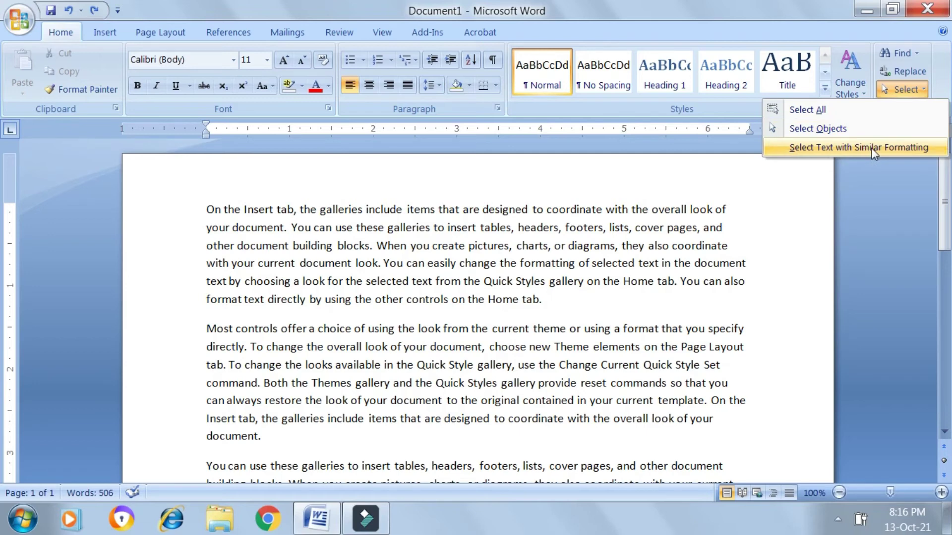
click(833, 110)
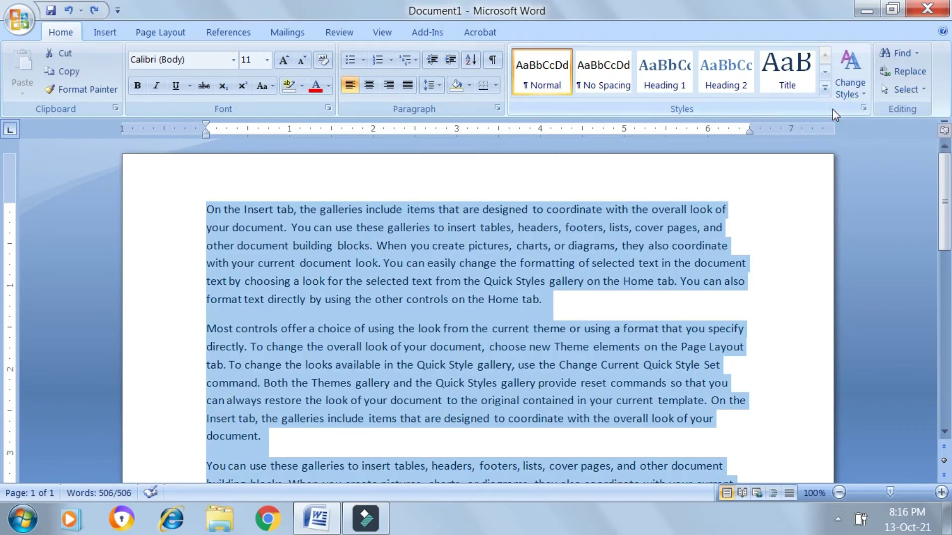
click(757, 214)
click(918, 89)
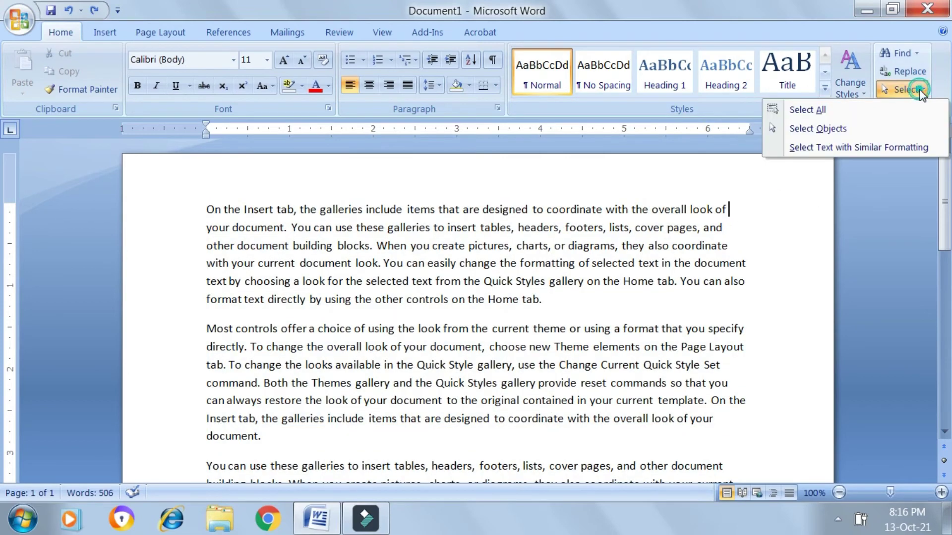
click(800, 240)
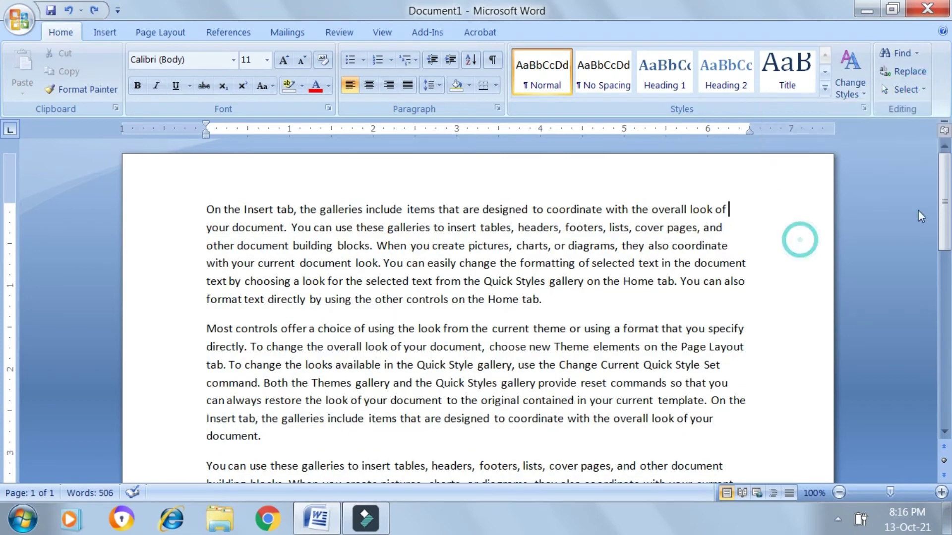
Step: Select the last paragraph across the picture behind its text and clear the selection again
scroll(942, 213, down, 9)
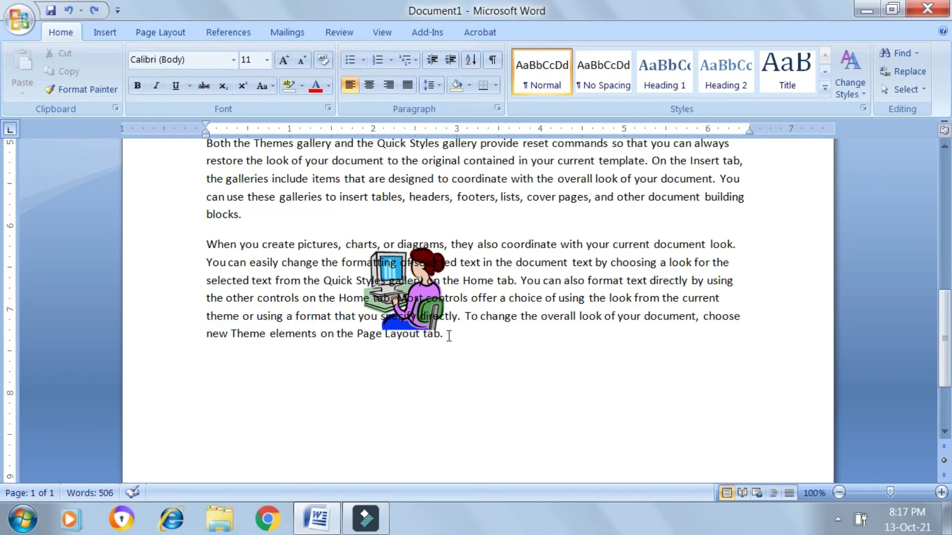
drag(448, 336, 212, 244)
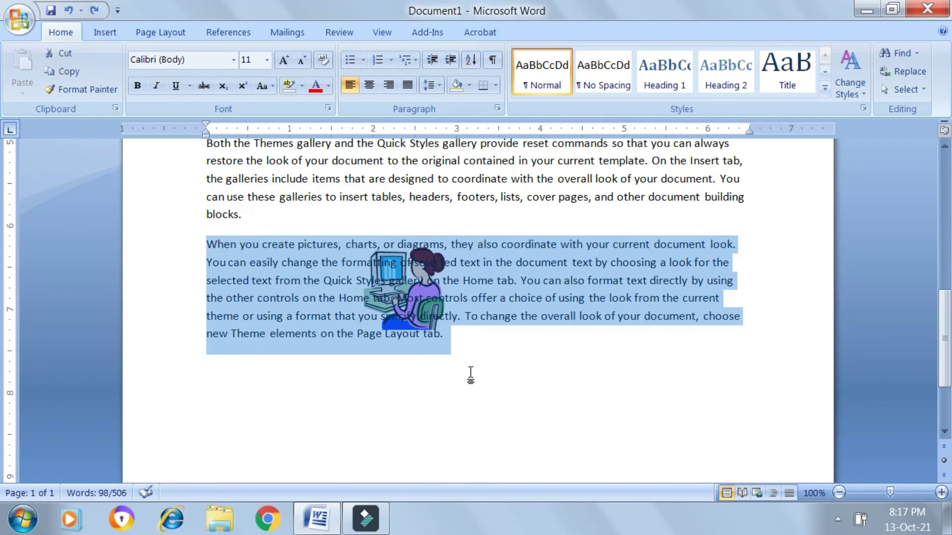
click(469, 354)
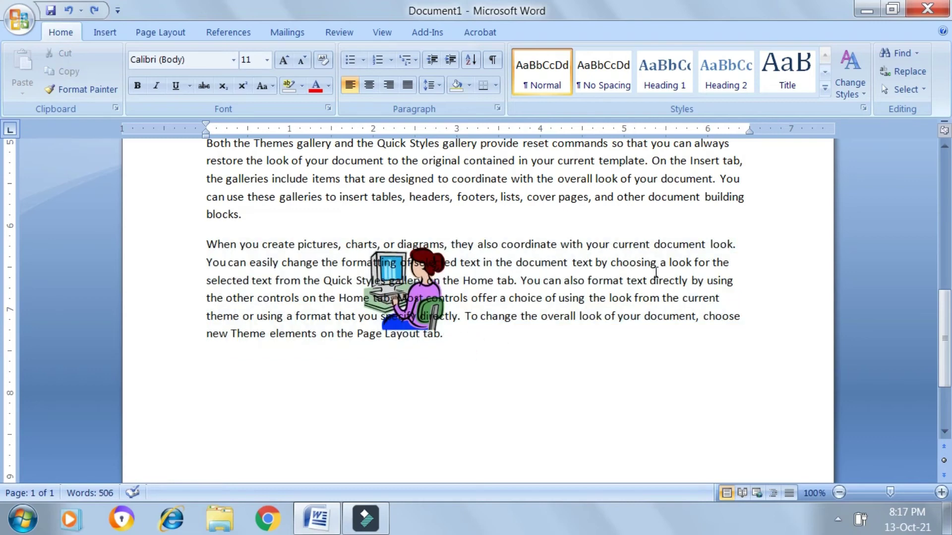
Step: Select the picture behind the last paragraph with Select Objects and enlarge it slightly from its lower-right corner
click(909, 89)
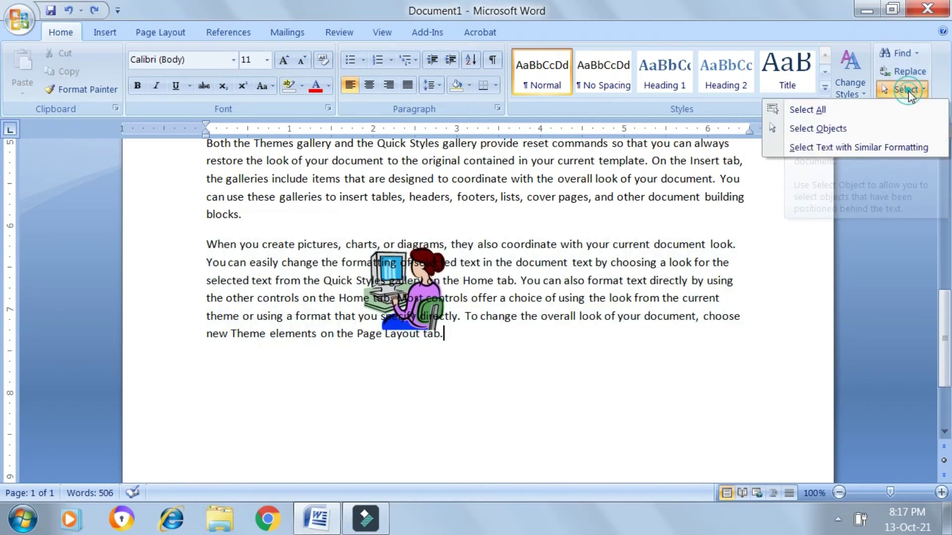
click(825, 128)
click(408, 320)
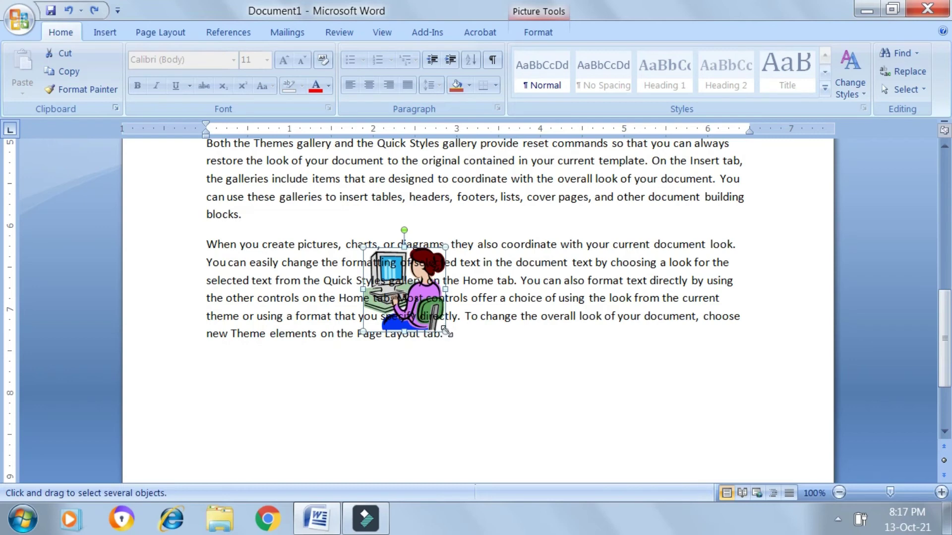
mouse_move(446, 332)
mouse_down()
mouse_move(467, 342)
mouse_move(470, 355)
mouse_move(461, 328)
mouse_move(460, 340)
mouse_up()
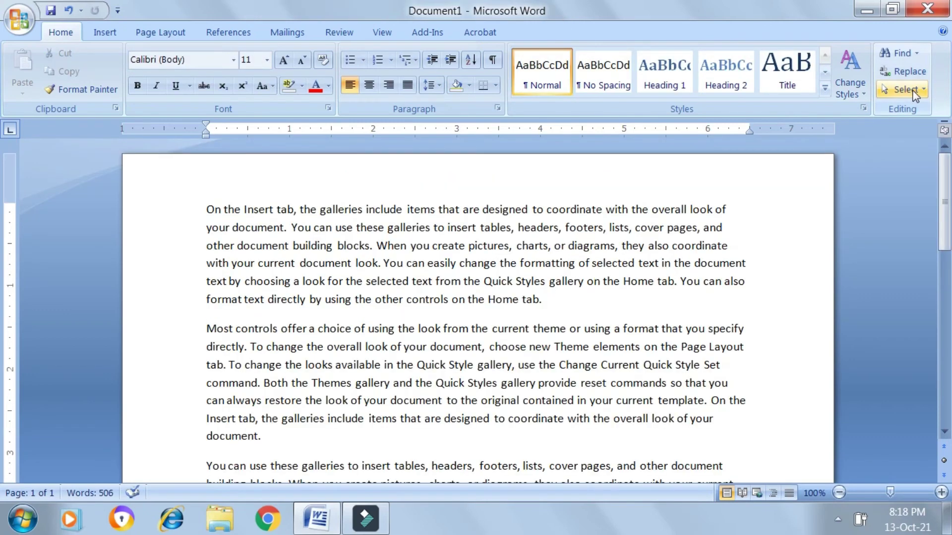
Step: Format the words "the Insert tab" in the first paragraph as bold, red and size 16
click(908, 89)
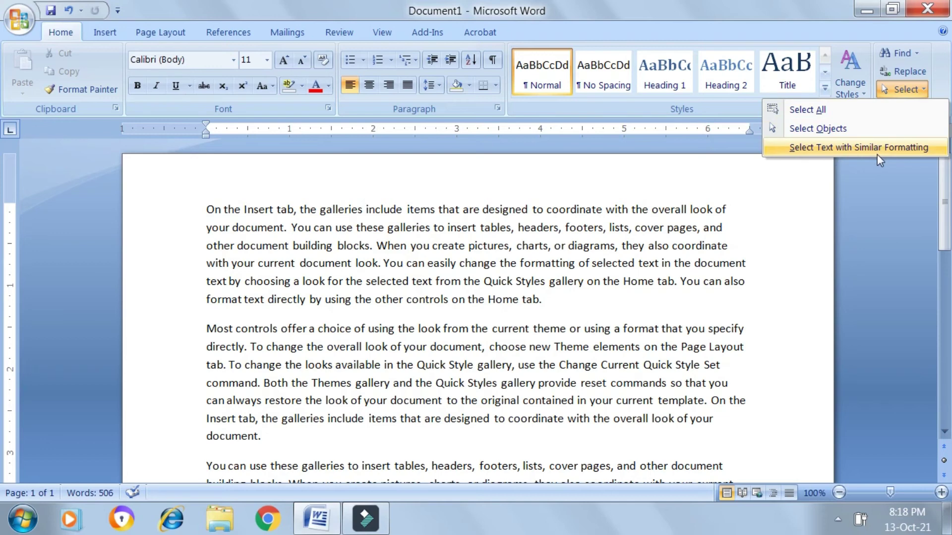
click(516, 229)
drag(243, 209, 292, 214)
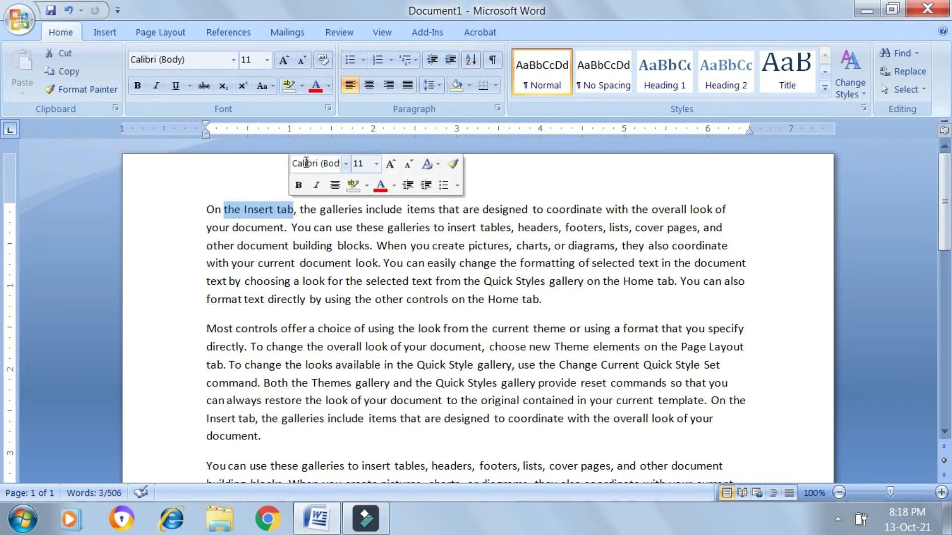
click(137, 85)
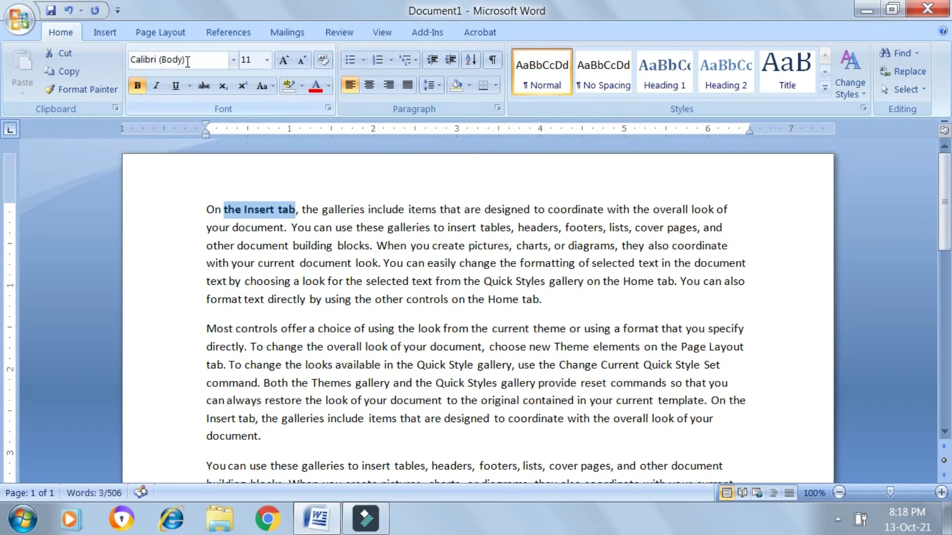
click(326, 88)
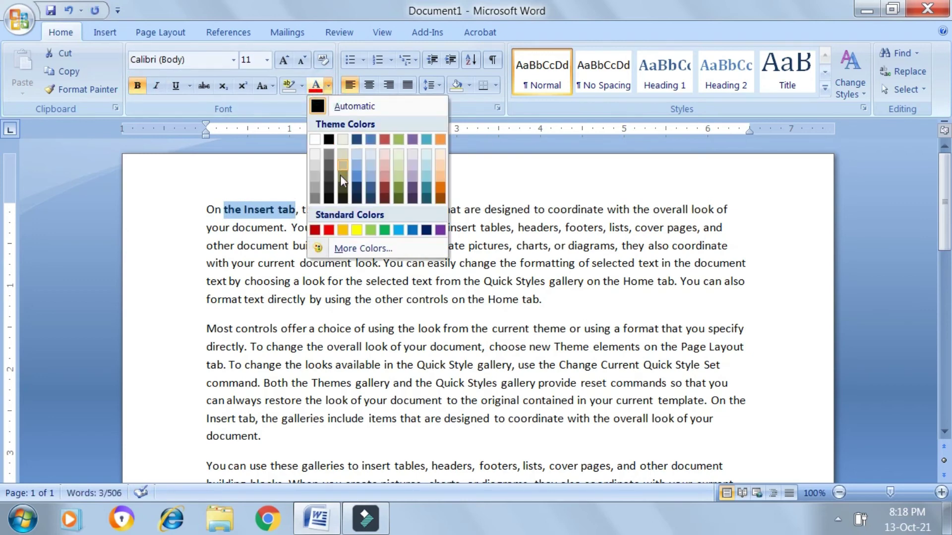
click(328, 230)
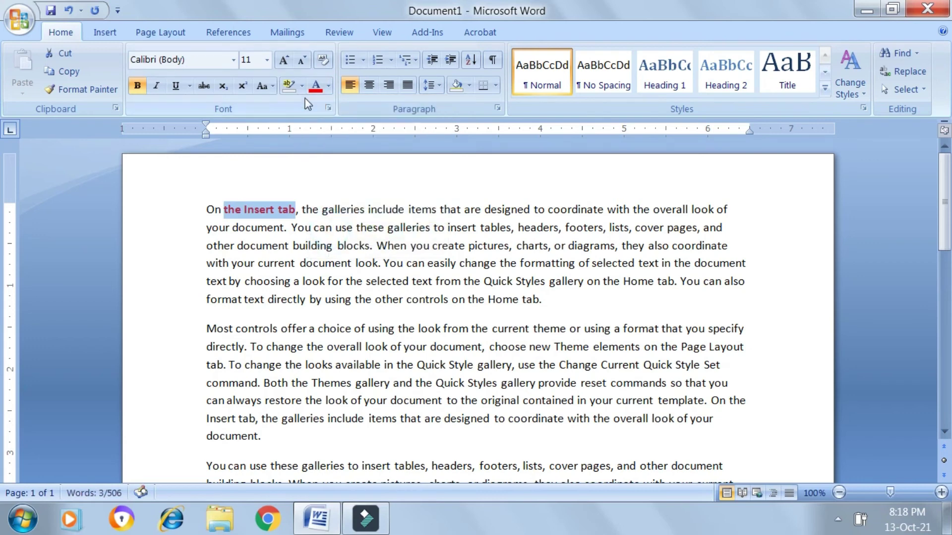
click(284, 59)
click(285, 60)
click(284, 60)
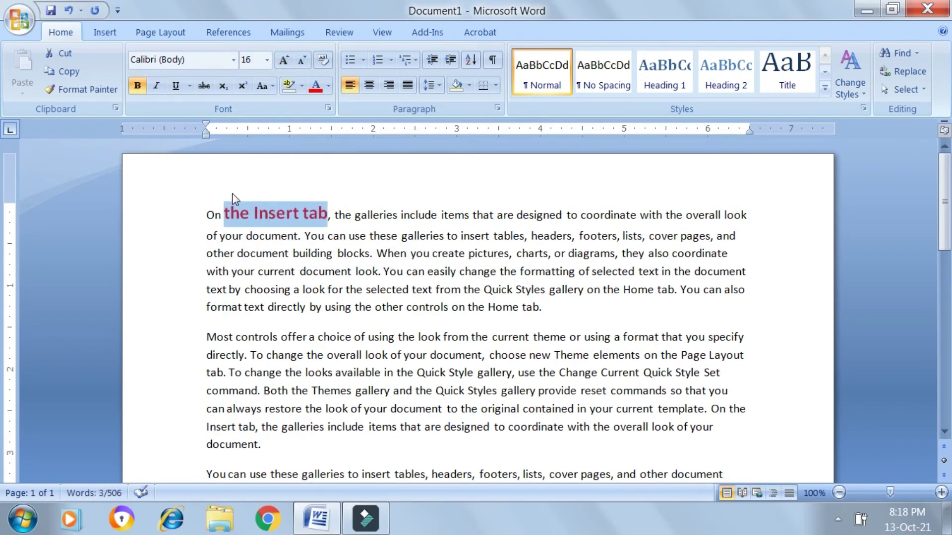
Step: Copy the formatting of "the Insert tab" onto "When you", "look from the", "command." and "Styles gallery" with Format Painter, and turn the painter off
click(87, 89)
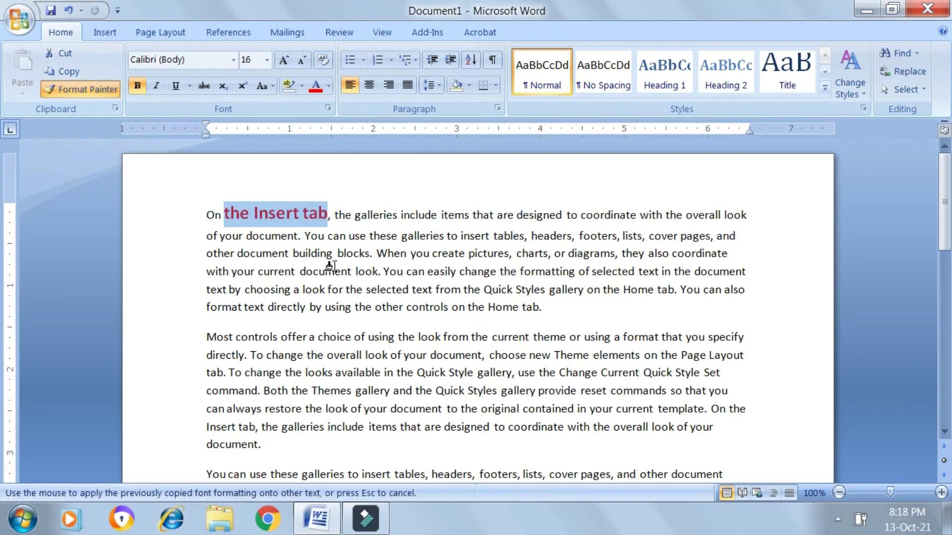
click(384, 253)
drag(386, 253, 435, 254)
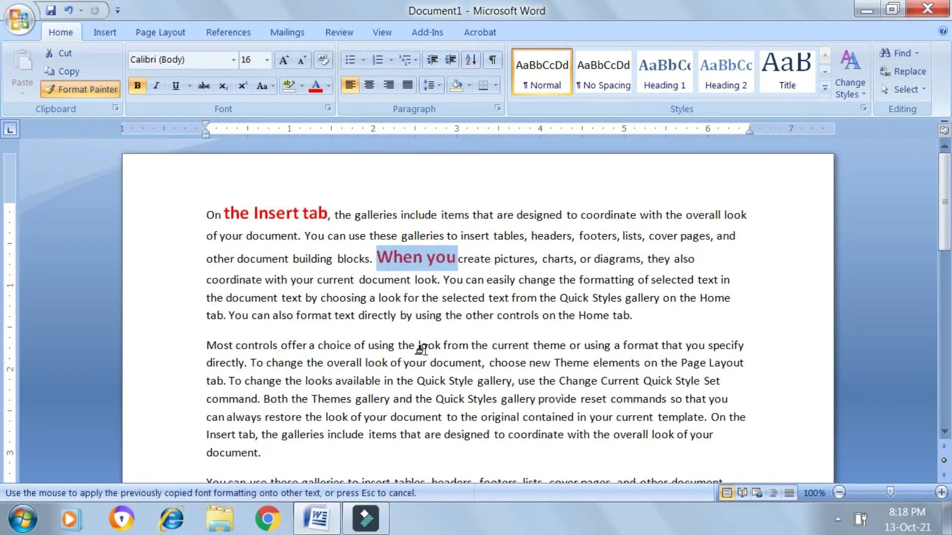
drag(419, 347, 478, 348)
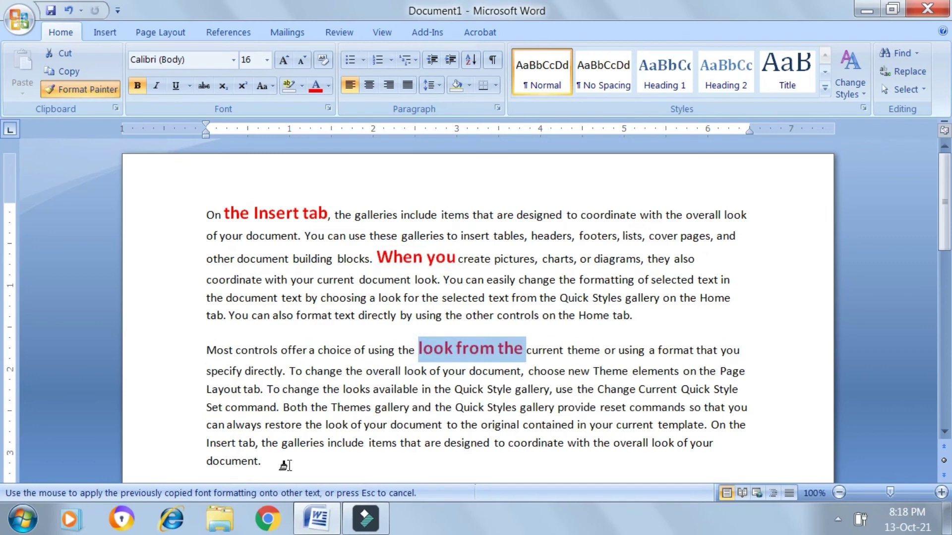
click(242, 410)
drag(245, 409, 287, 411)
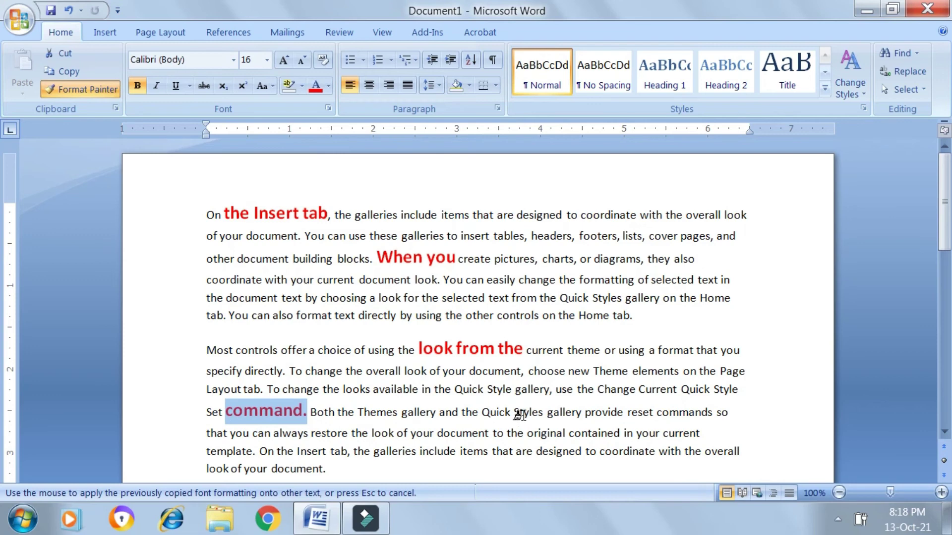
drag(514, 413, 577, 423)
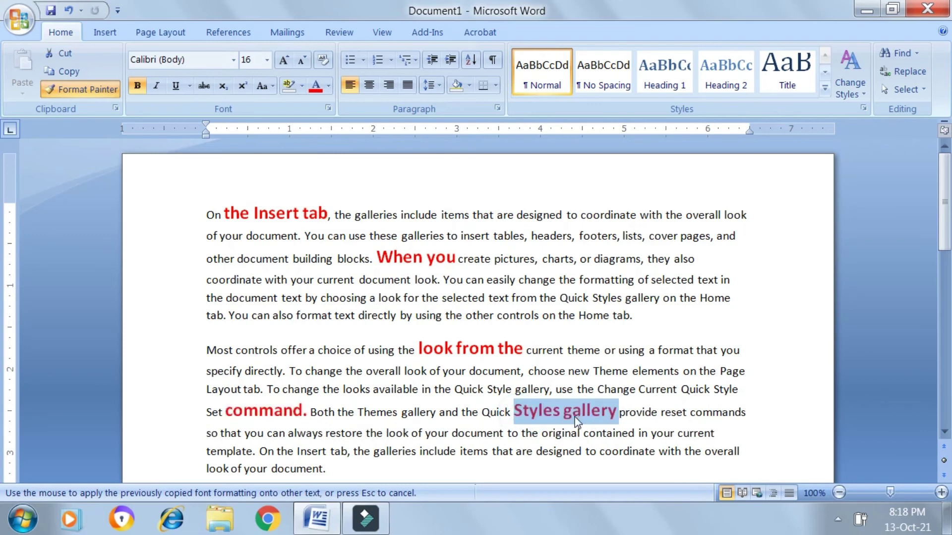
click(88, 91)
click(354, 298)
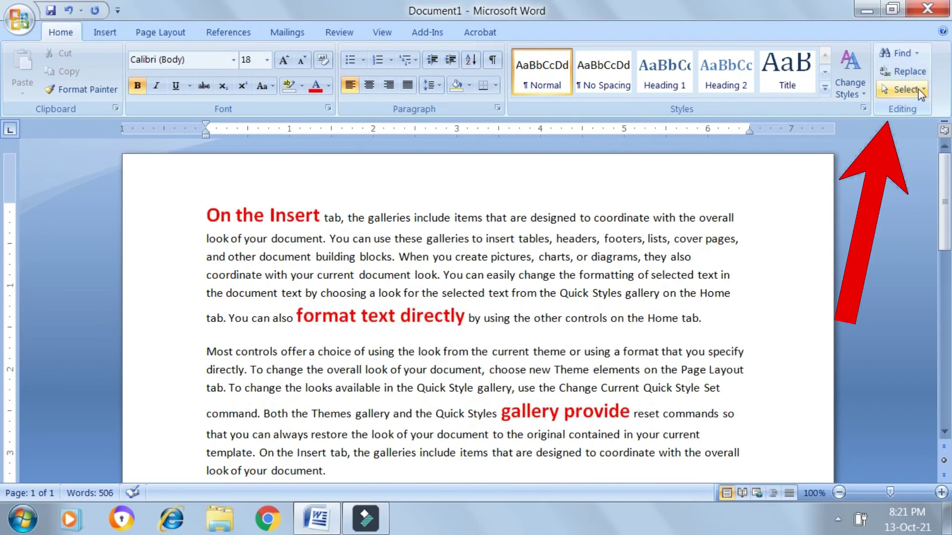
Step: Select all text with formatting similar to "gallery provide" and reduce its font size to 14
click(917, 90)
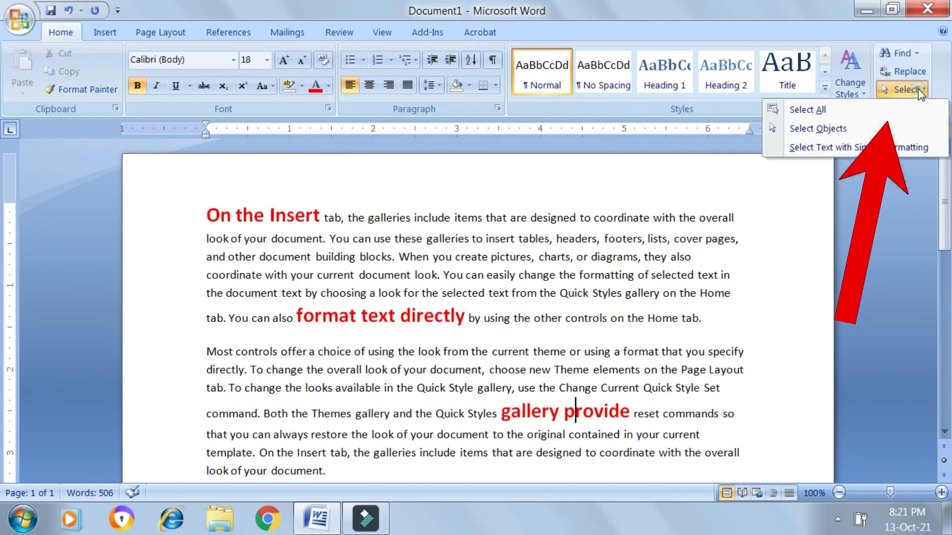
click(867, 147)
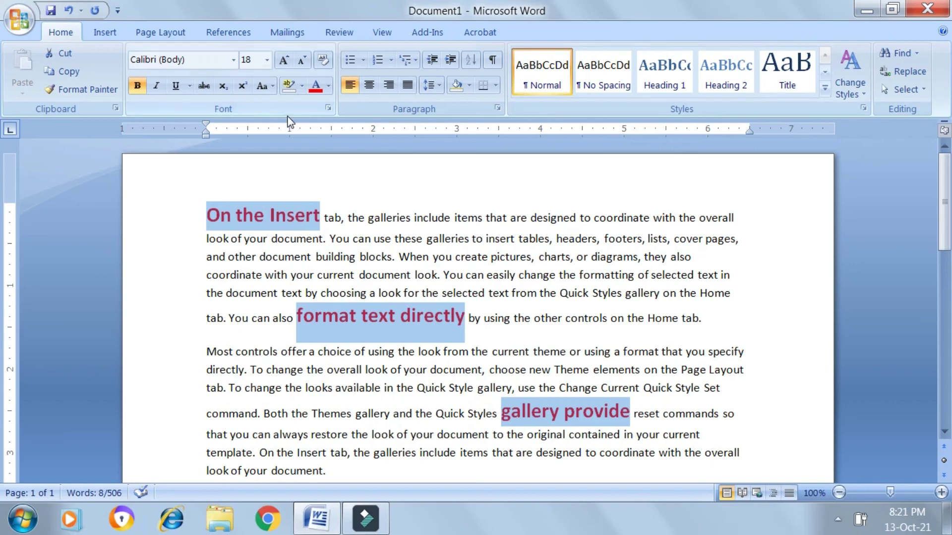
click(304, 61)
click(304, 62)
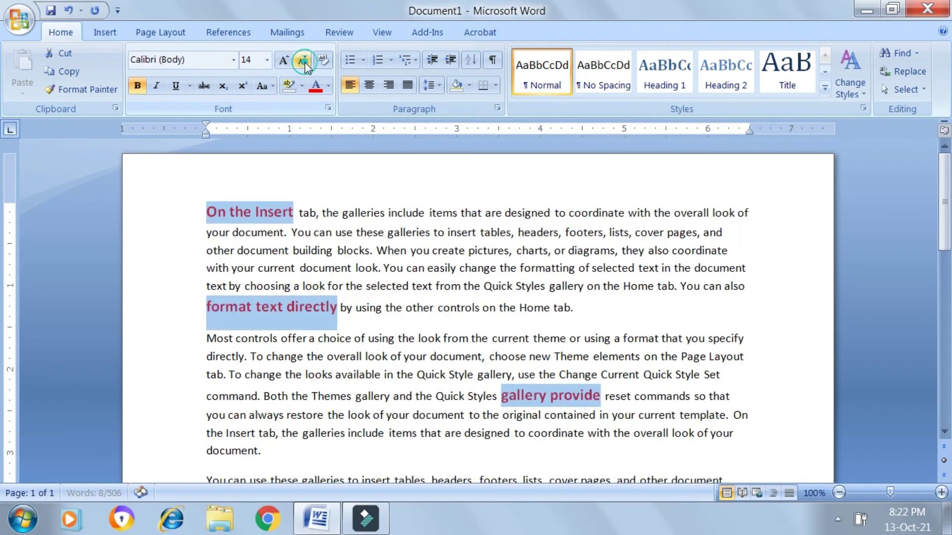
Step: Underline the selected phrases, remove their bold formatting, and take the underline off again
click(176, 88)
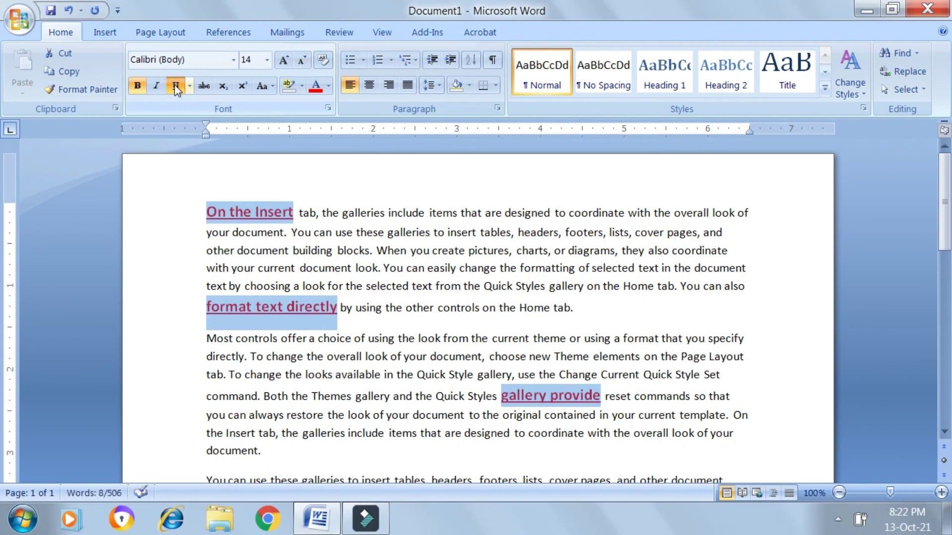
click(138, 85)
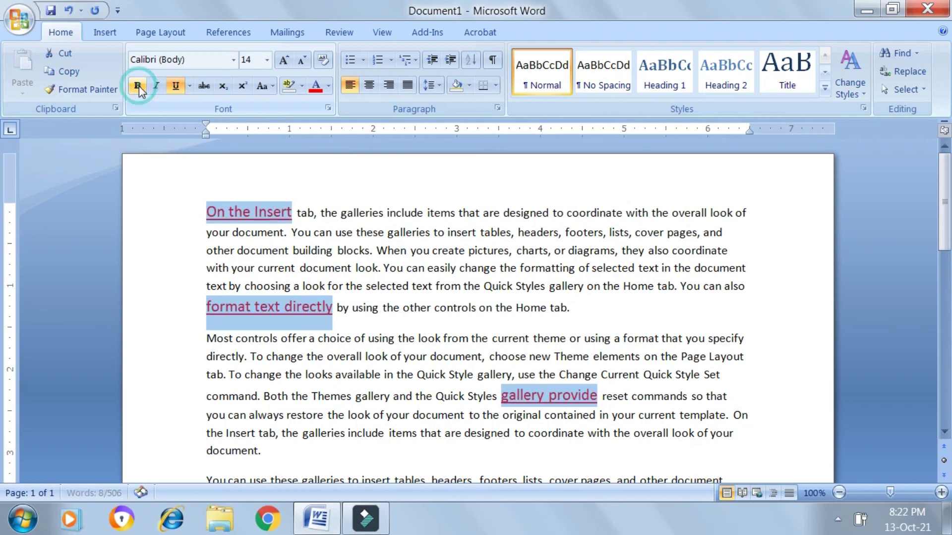
click(177, 88)
Step: Set the font color of the selected phrases to the standard green and clear the selection
click(329, 87)
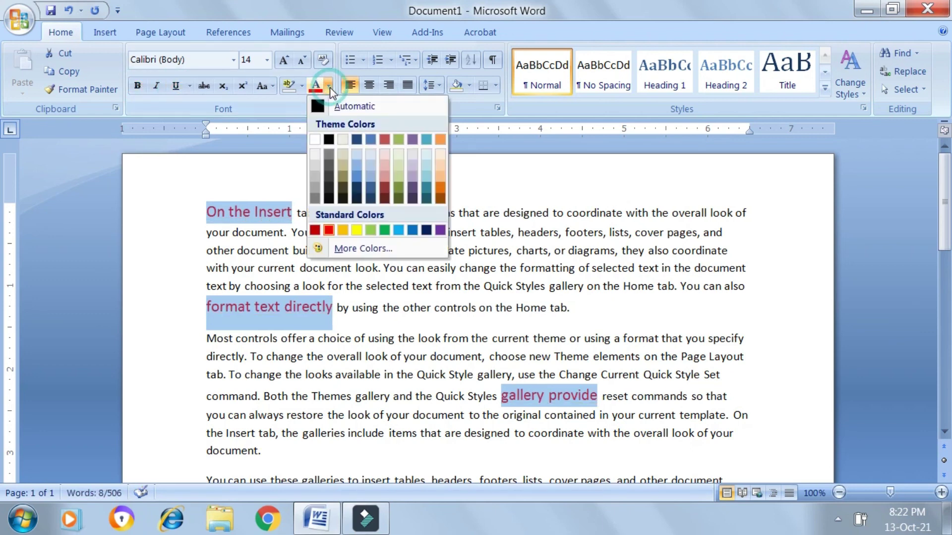
click(385, 230)
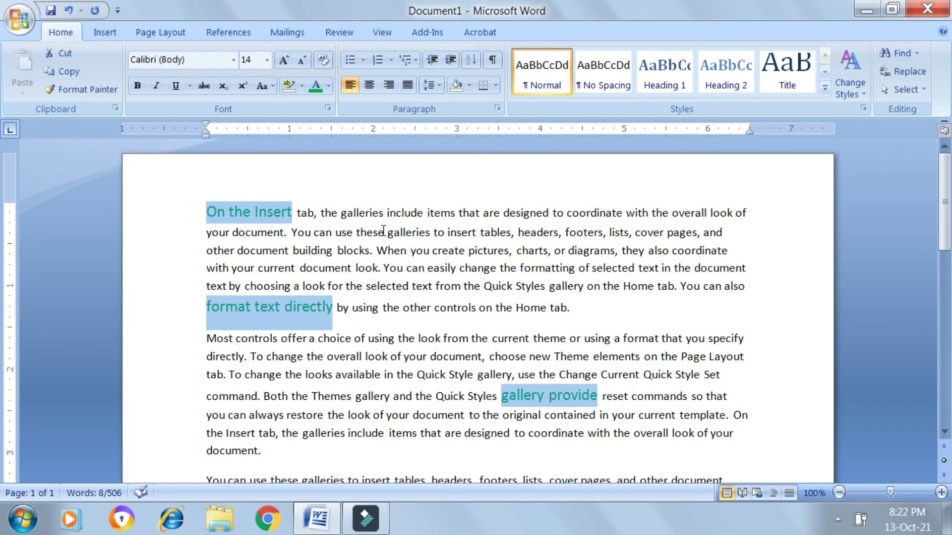
click(778, 287)
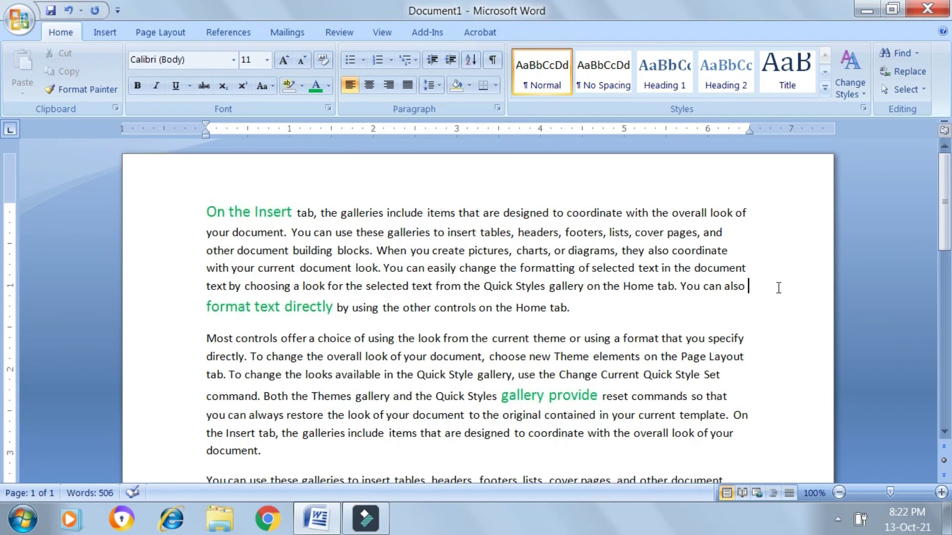